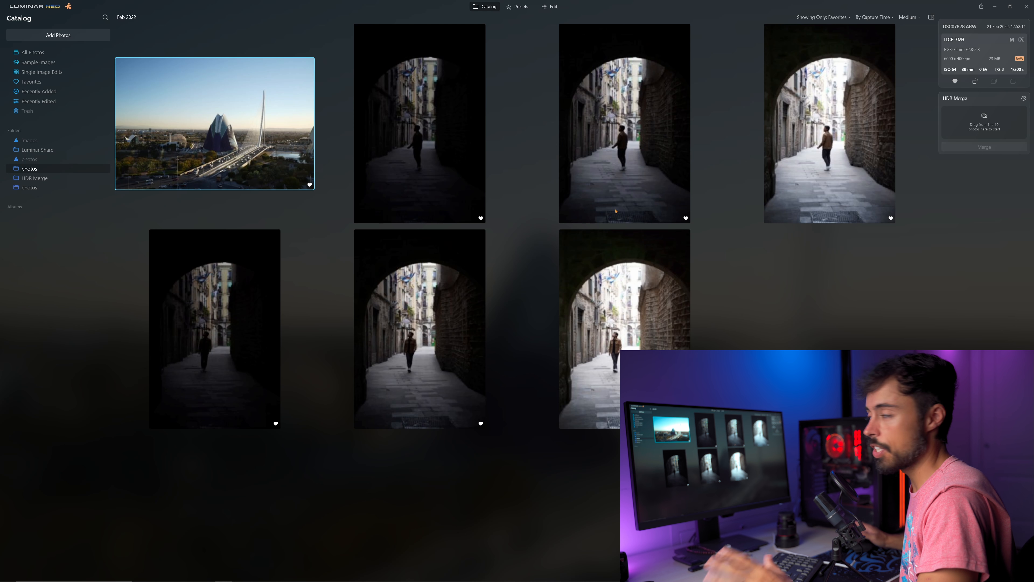
# View the first archway bracket full size and compare exposures DSC08349, DSC08350 and DSC08351, returning to the photo grid.
pyautogui.click(456, 156)
pyautogui.click(851, 154)
pyautogui.doubleClick(438, 132)
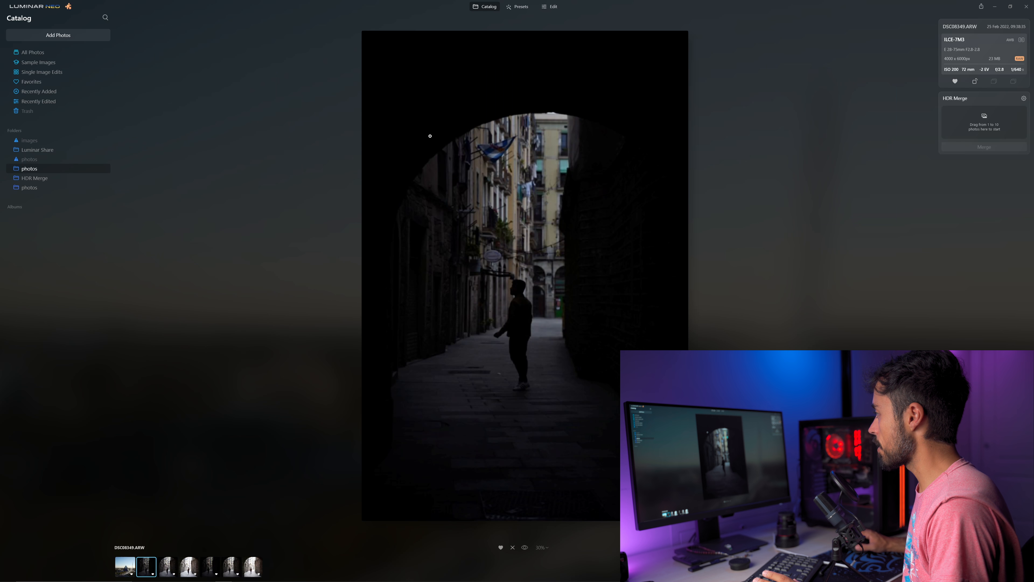
pyautogui.press('Right')
pyautogui.press('Right')
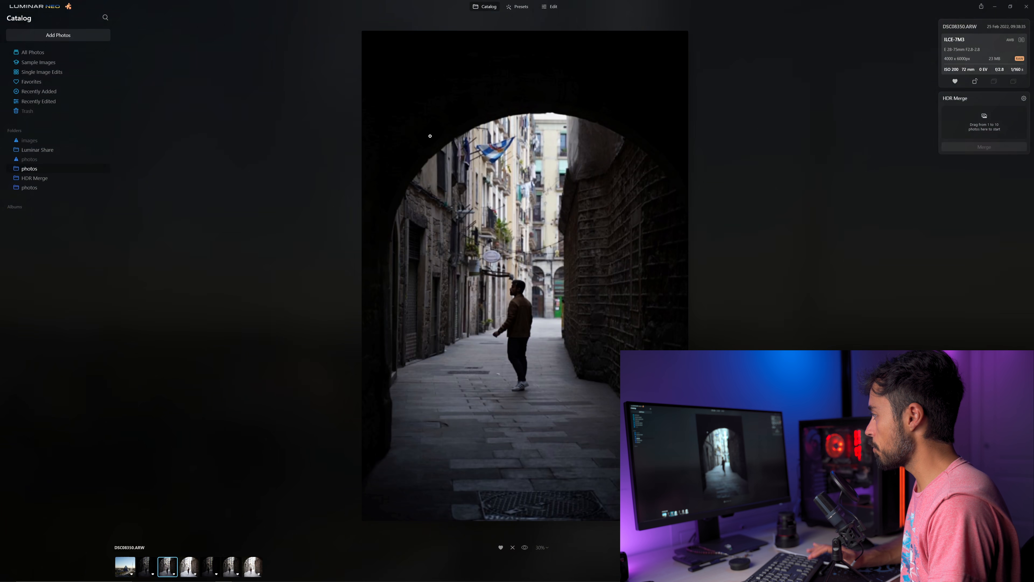
pyautogui.press('Left')
pyautogui.press('Left')
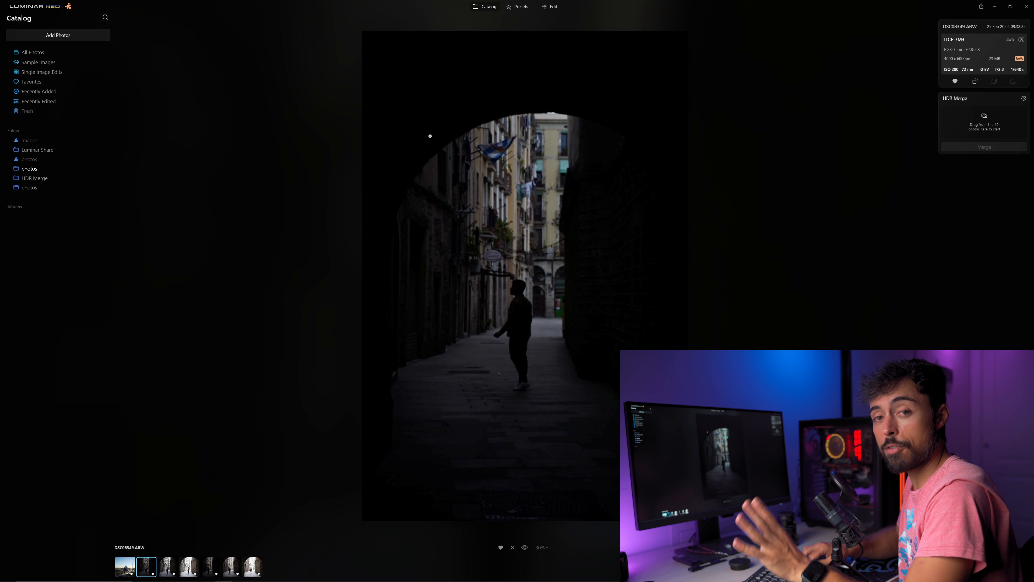
pyautogui.press('Right')
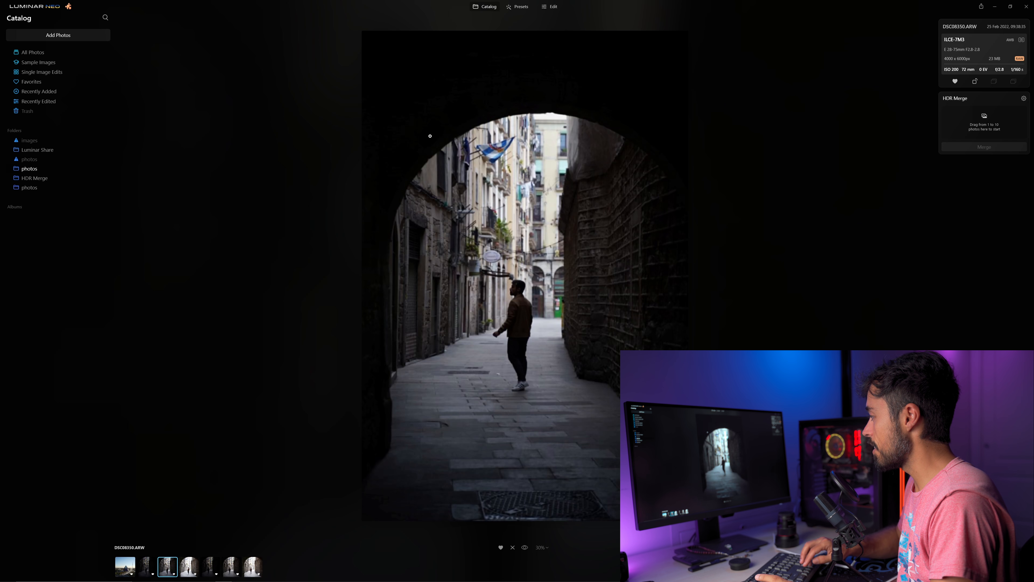
pyautogui.press('Right')
pyautogui.press('Left')
pyautogui.press('Left')
pyautogui.press('Right')
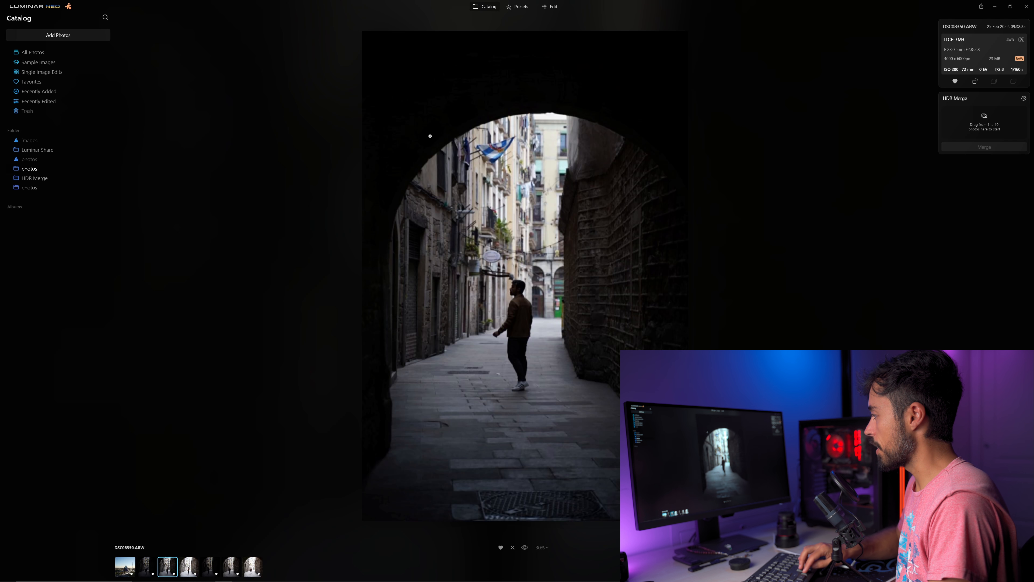
pyautogui.press('space')
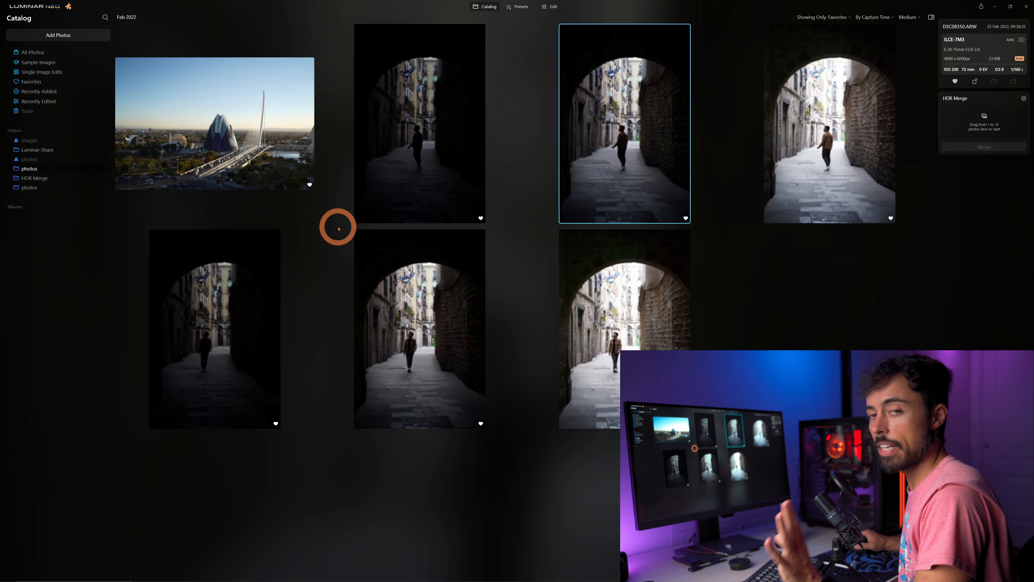
# Look through the available extensions to check that HDR Merge is installed, and close the extensions window.
pyautogui.click(30, 11)
pyautogui.moveTo(35, 18)
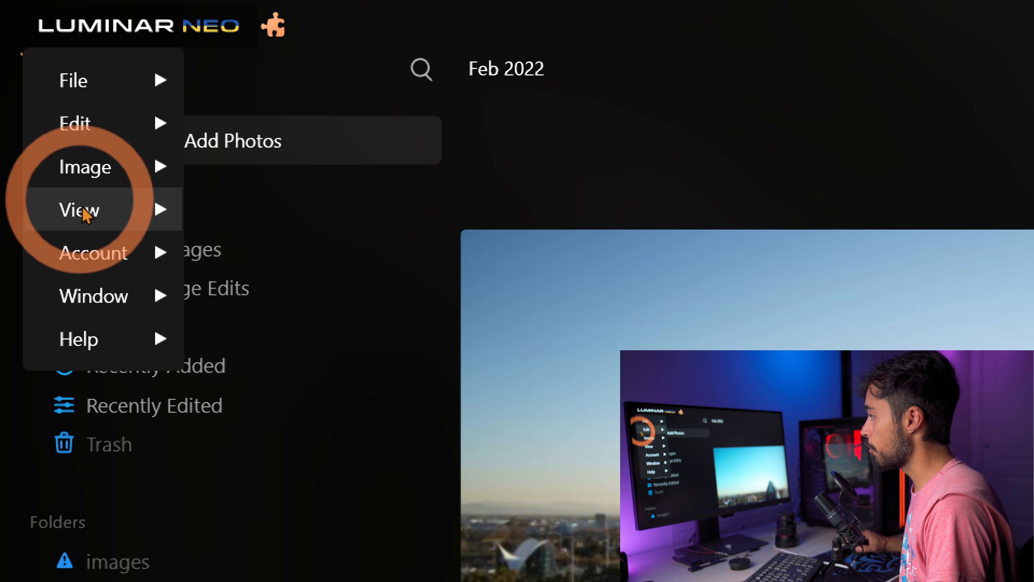
pyautogui.moveTo(166, 344)
pyautogui.click(397, 352)
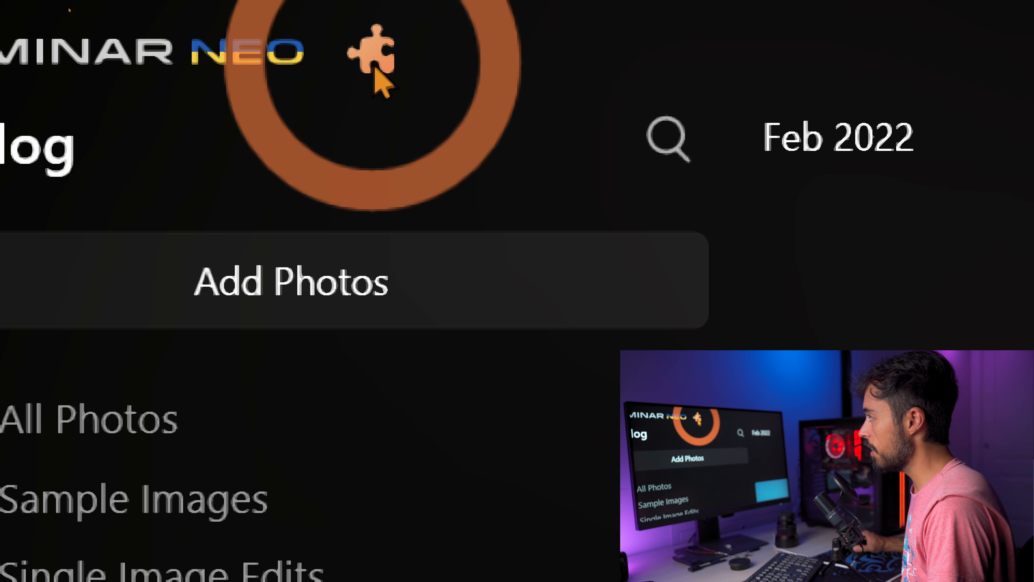
pyautogui.click(377, 56)
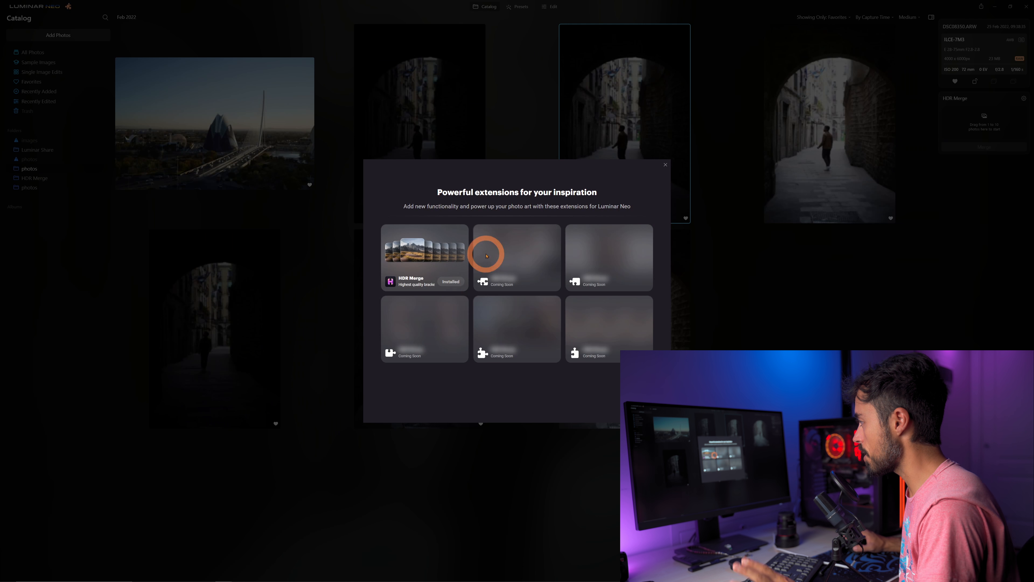
pyautogui.click(665, 166)
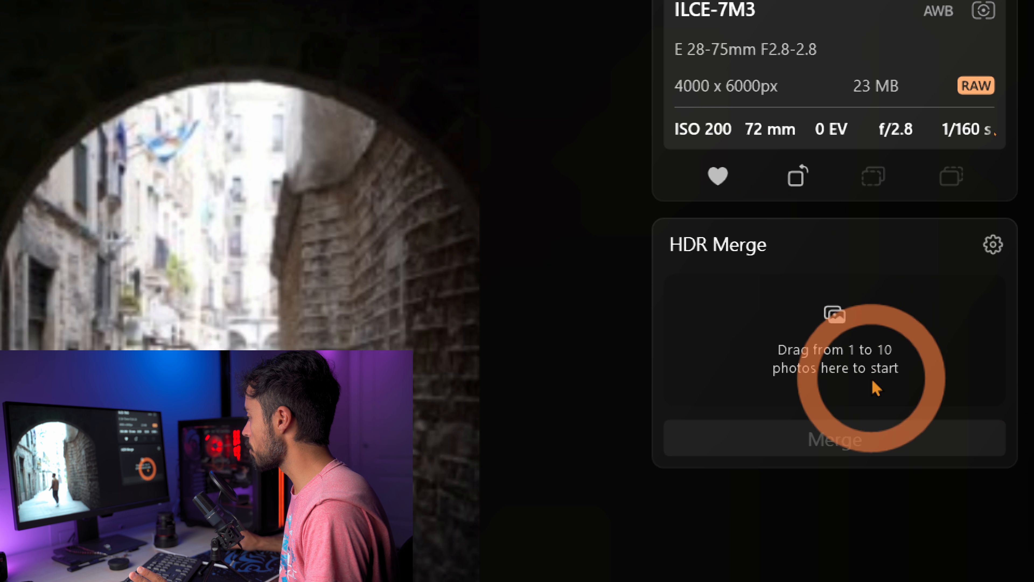
# Load the three bracketed exposures of the first archway shot (-2, 0 and +2 EV) into HDR Merge.
pyautogui.click(997, 251)
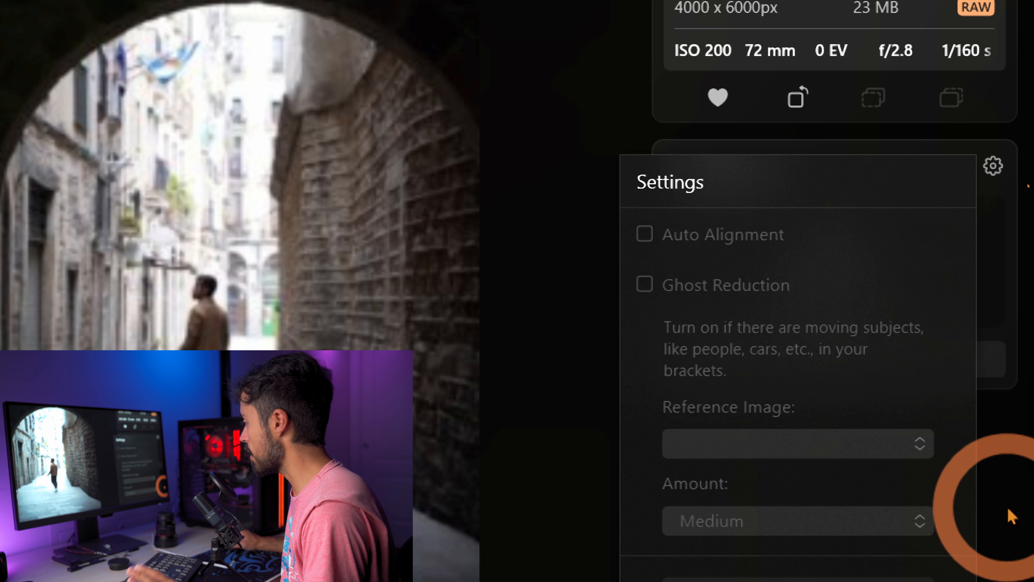
pyautogui.click(578, 316)
pyautogui.click(462, 153)
pyautogui.keyDown('shift'); pyautogui.click(801, 141); pyautogui.keyUp('shift')
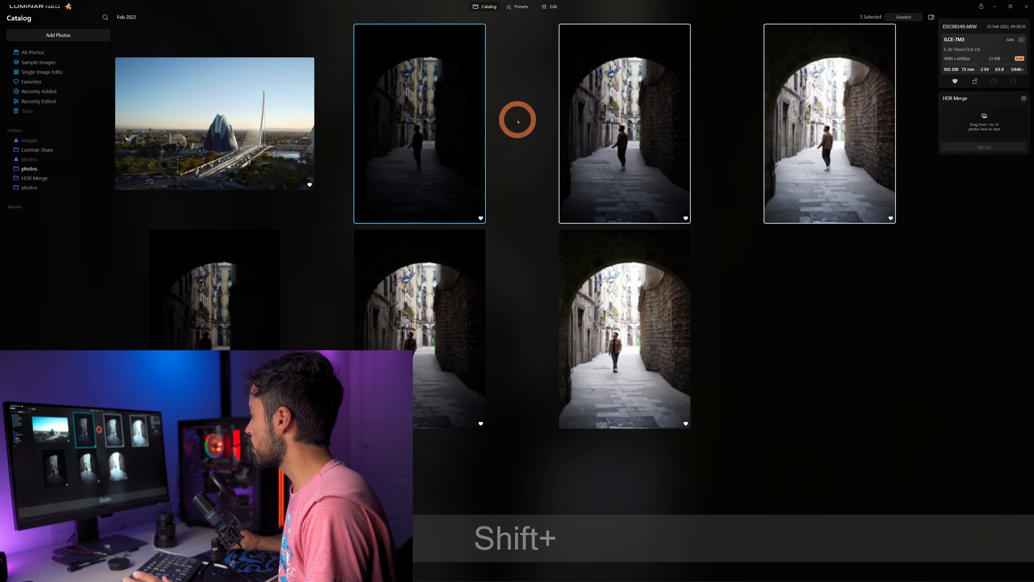
pyautogui.moveTo(425, 121); pyautogui.dragTo(990, 119)
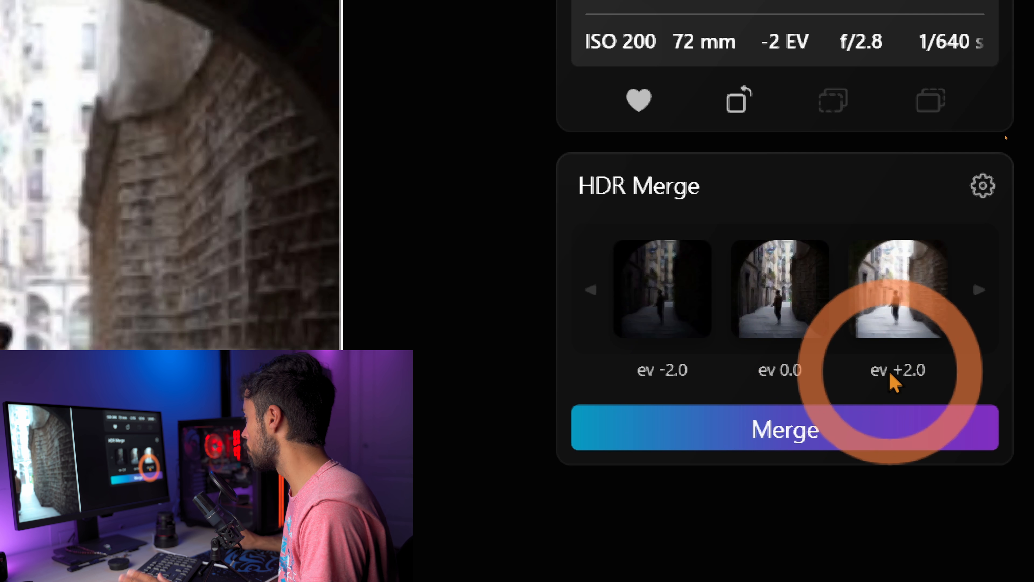
# Enable Auto Alignment and Ghost Reduction for the merge, with DSC08350 (0.0) as reference image and Medium amount.
pyautogui.click(988, 190)
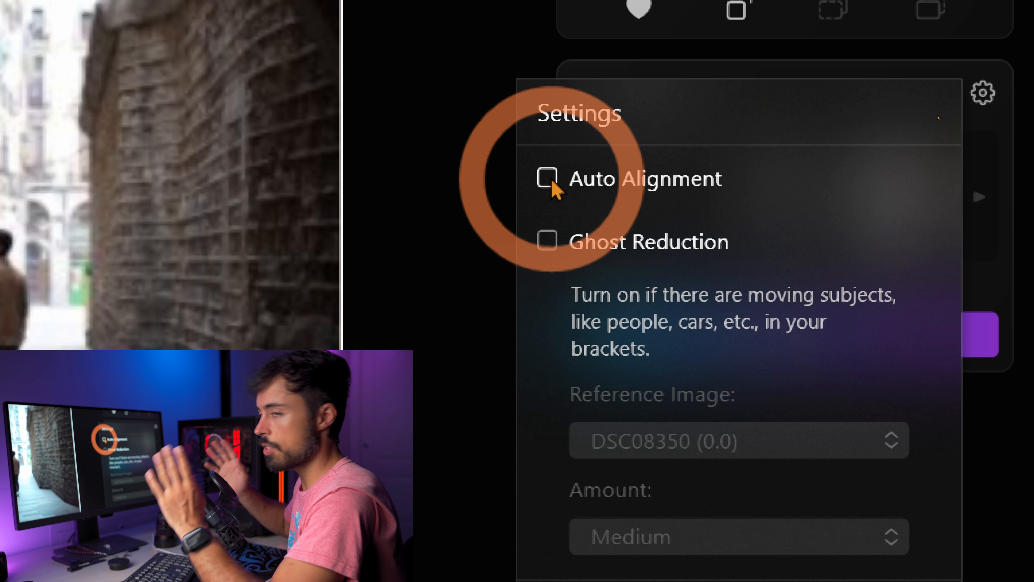
pyautogui.click(553, 180)
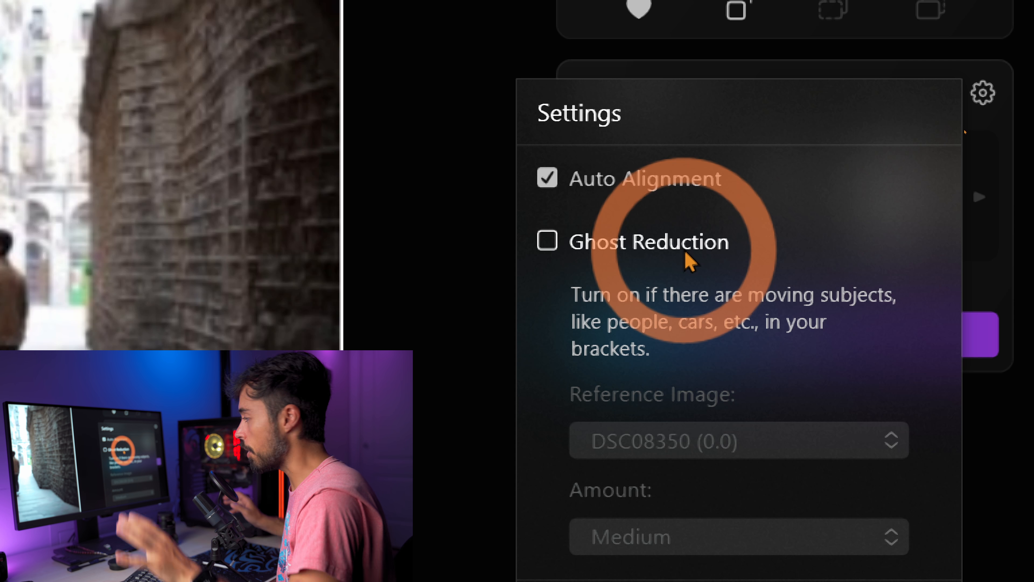
pyautogui.click(616, 240)
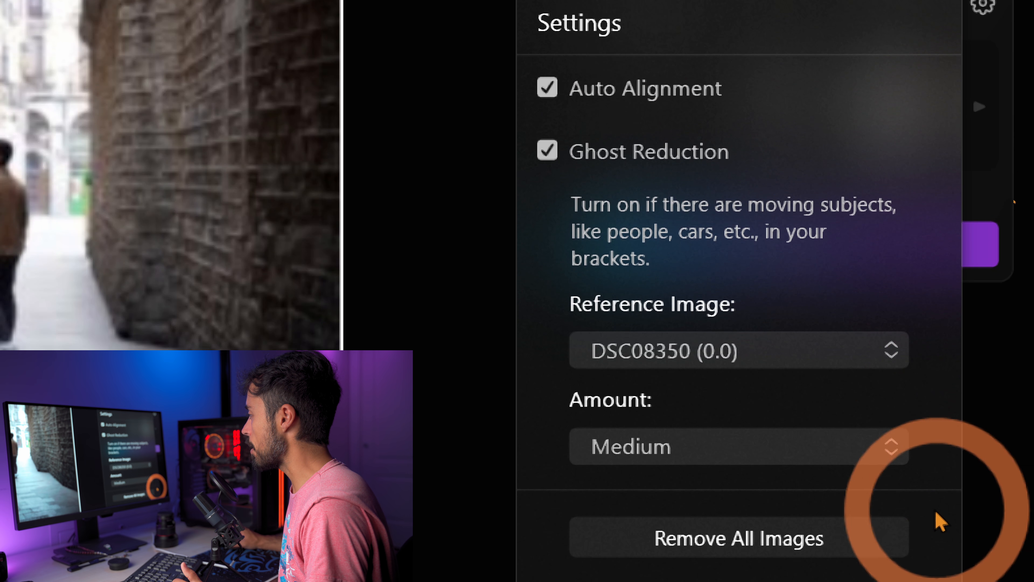
pyautogui.click(688, 355)
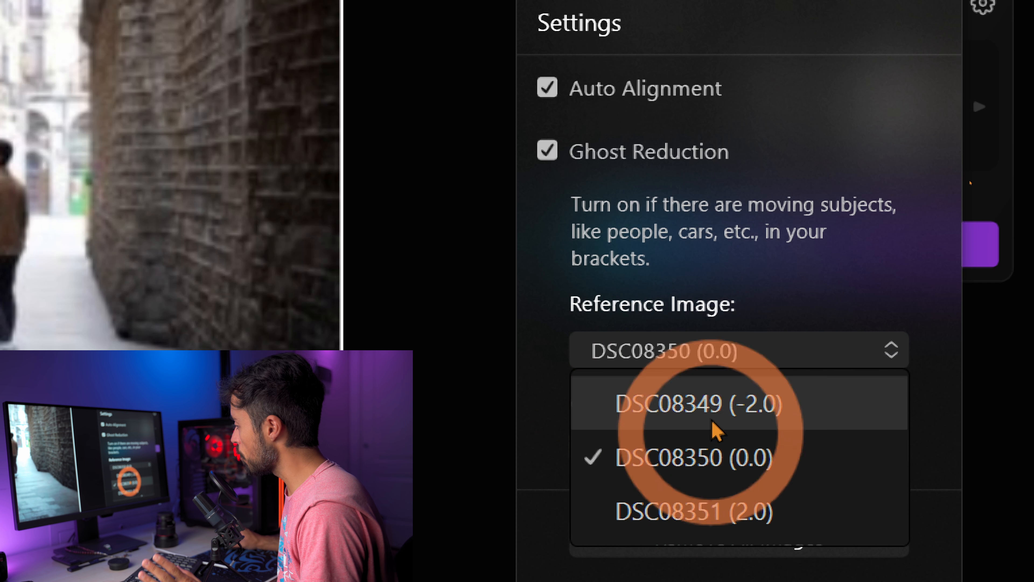
pyautogui.click(707, 336)
pyautogui.click(698, 449)
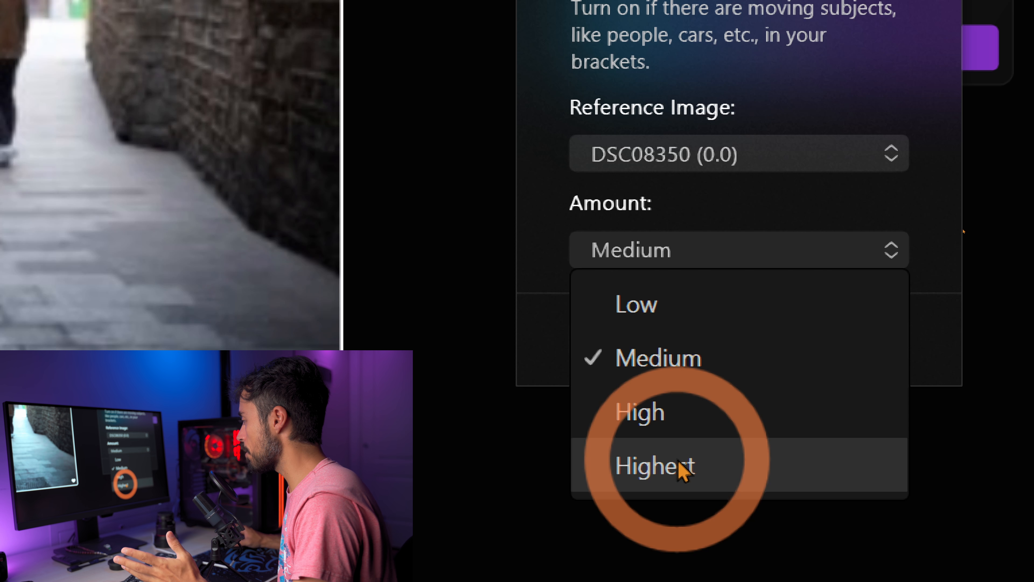
pyautogui.click(673, 367)
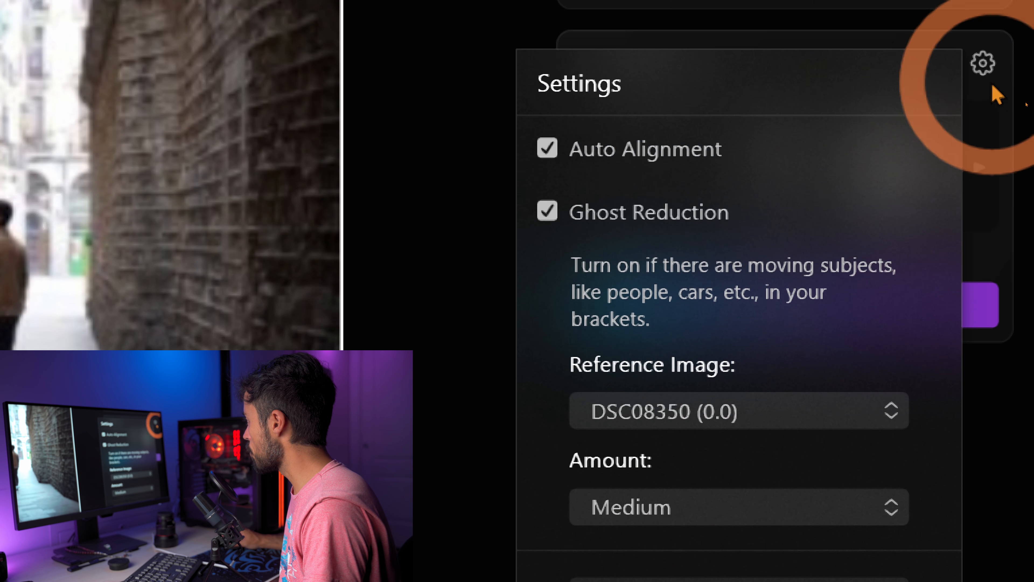
pyautogui.click(983, 19)
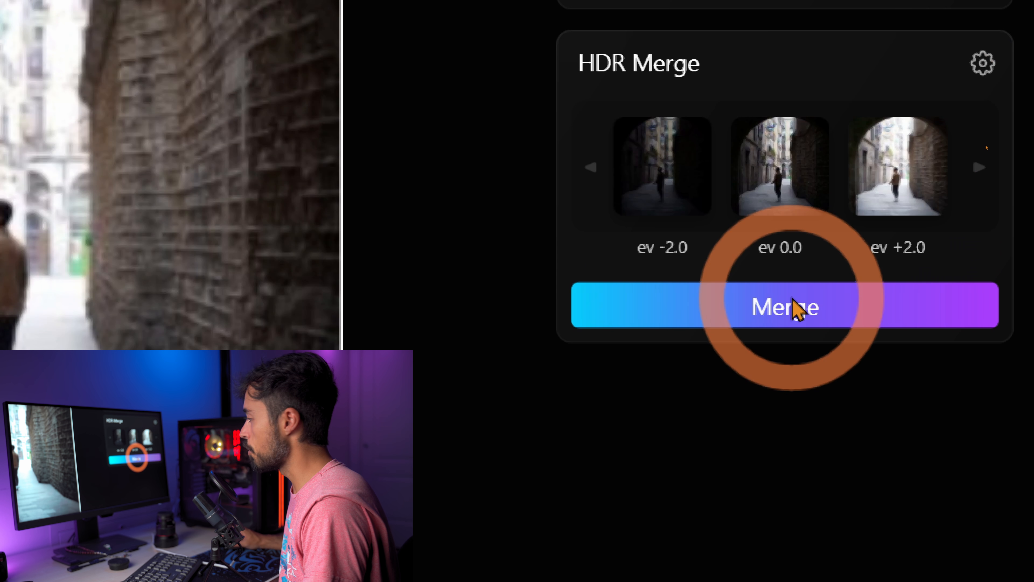
# Merge the three exposures and open the resulting archway photo from the HDR Merge folder.
pyautogui.click(793, 308)
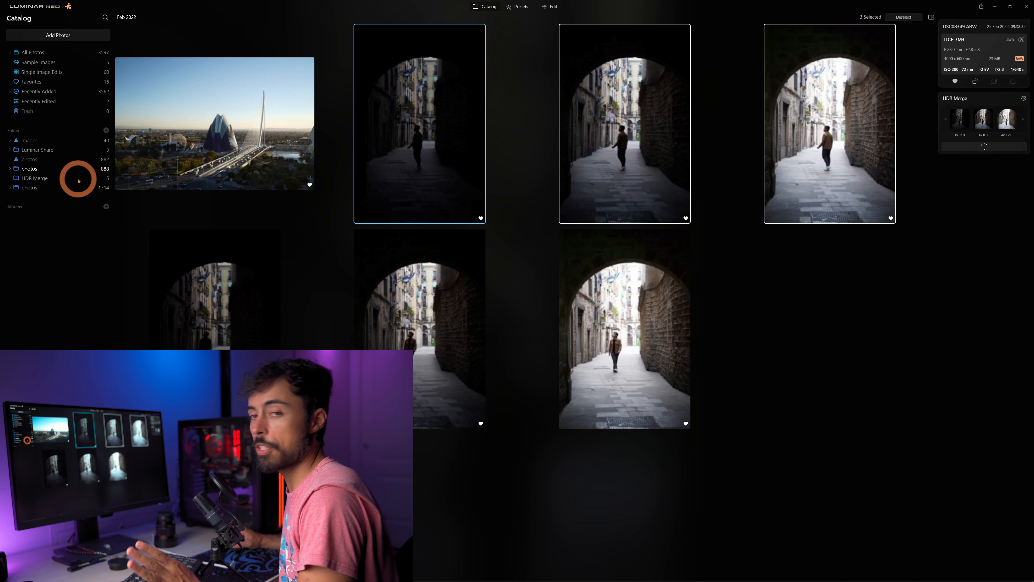
pyautogui.click(36, 178)
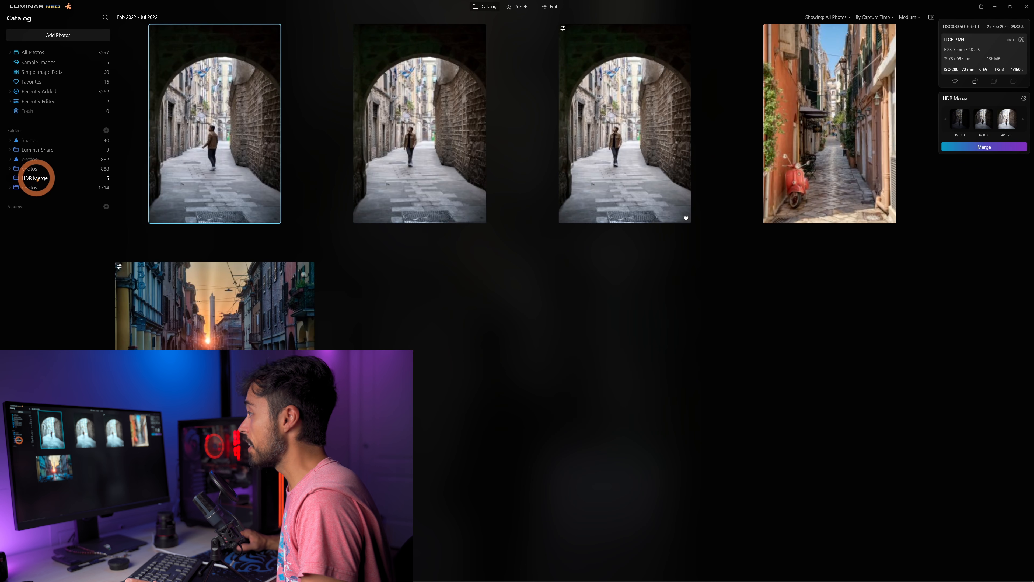
pyautogui.doubleClick(162, 139)
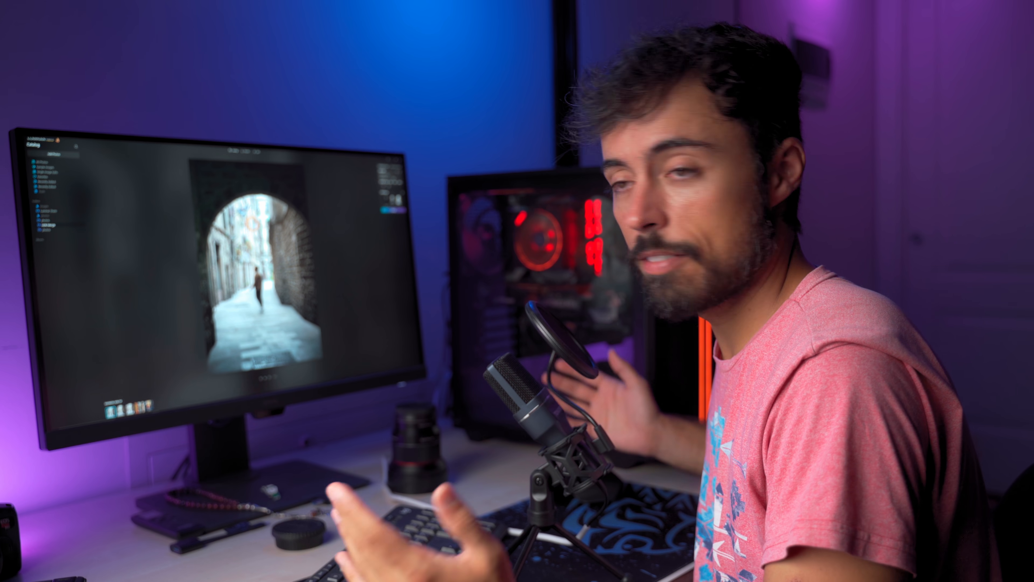
# Develop the merged archway photo with Highlights at -71 and Shadows at 55.
pyautogui.click(959, 145)
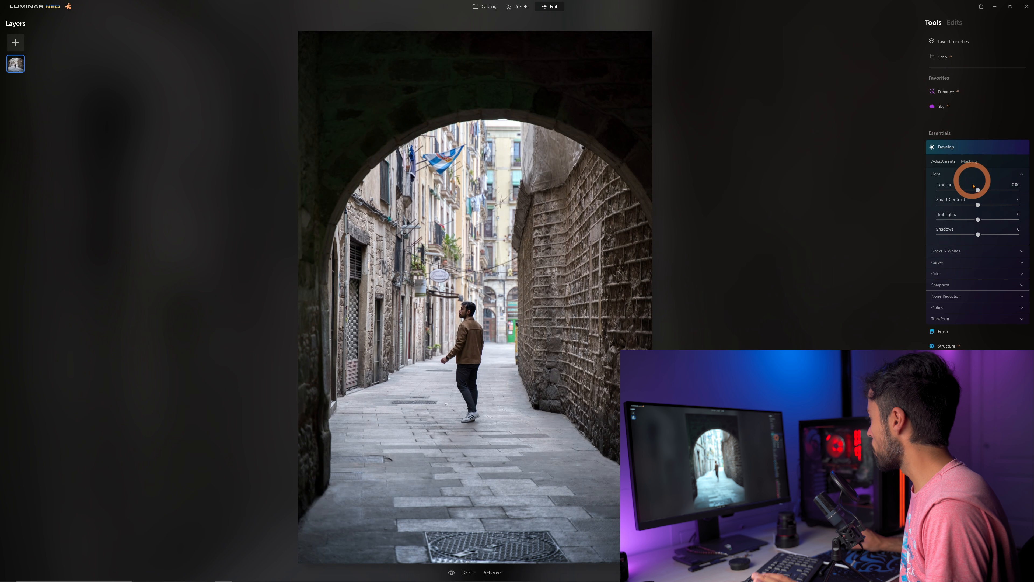
pyautogui.moveTo(979, 235); pyautogui.dragTo(955, 220)
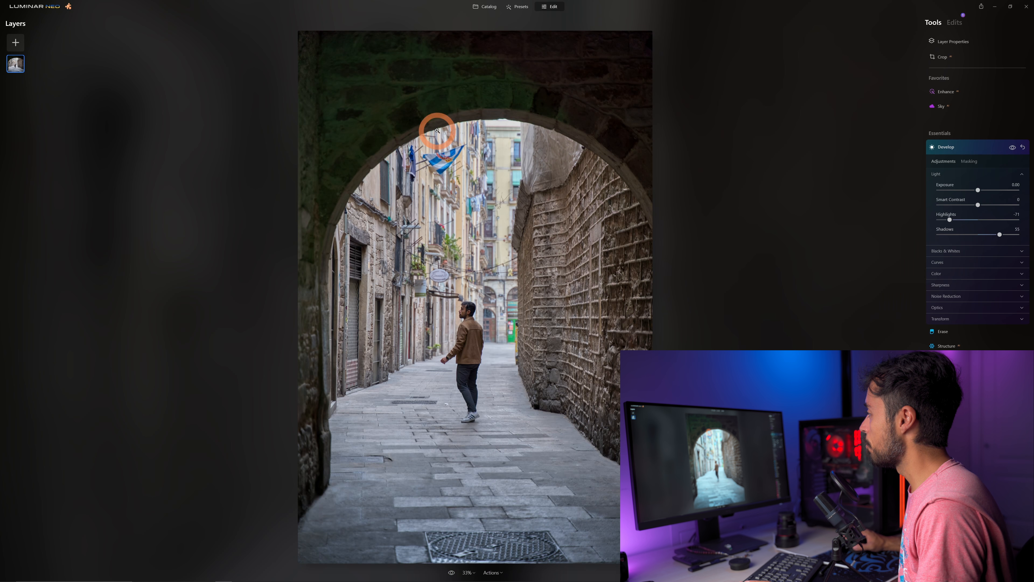
# Compare the arch's dark stonework at 100% in the HDR image and the -2 EV exposure, setting the latter's Exposure to 2.43 and raising its Shadows.
pyautogui.click(485, 82)
pyautogui.moveTo(432, 78); pyautogui.dragTo(452, 192)
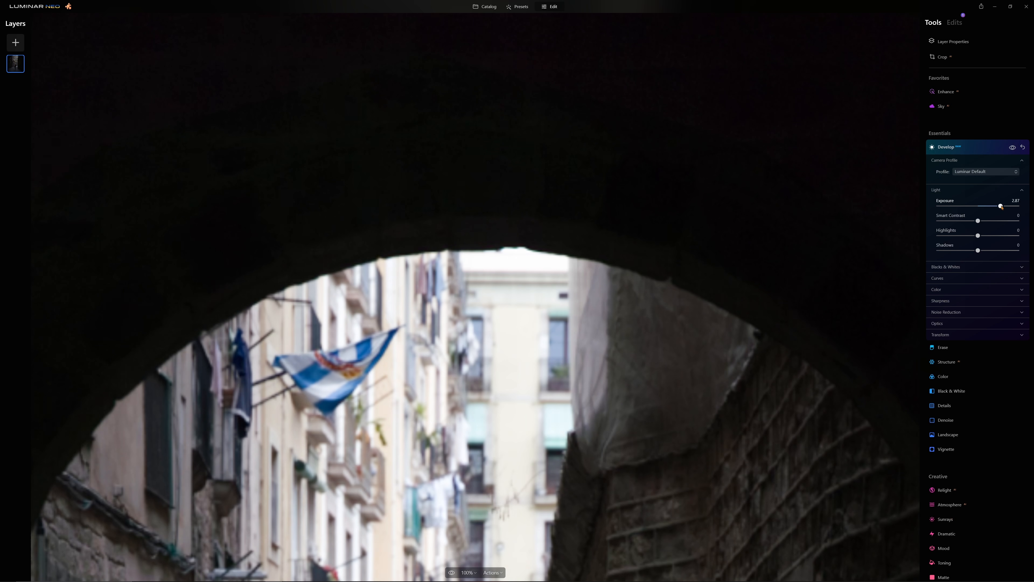
pyautogui.moveTo(1001, 206); pyautogui.dragTo(998, 207)
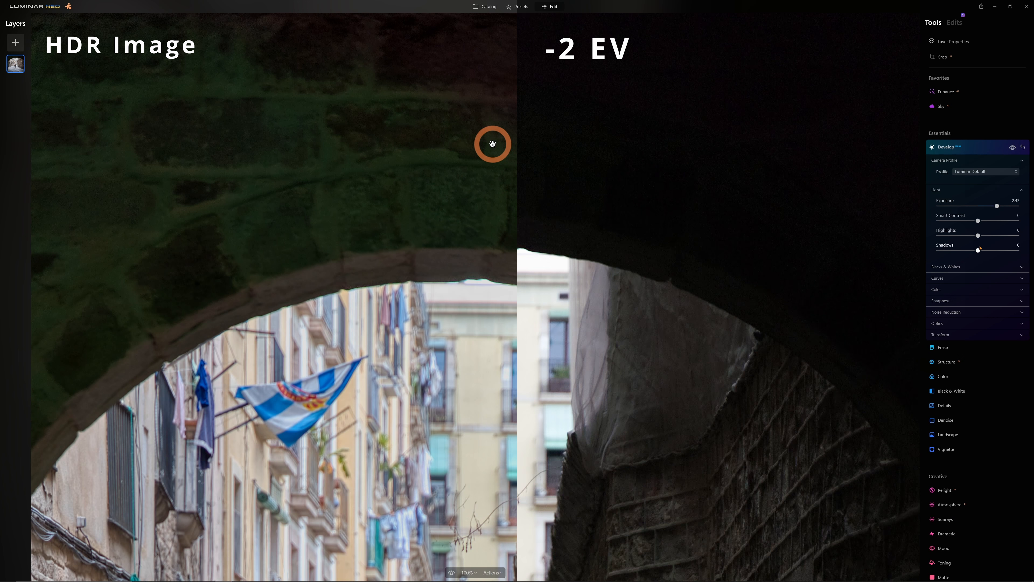
pyautogui.moveTo(980, 253); pyautogui.dragTo(999, 252)
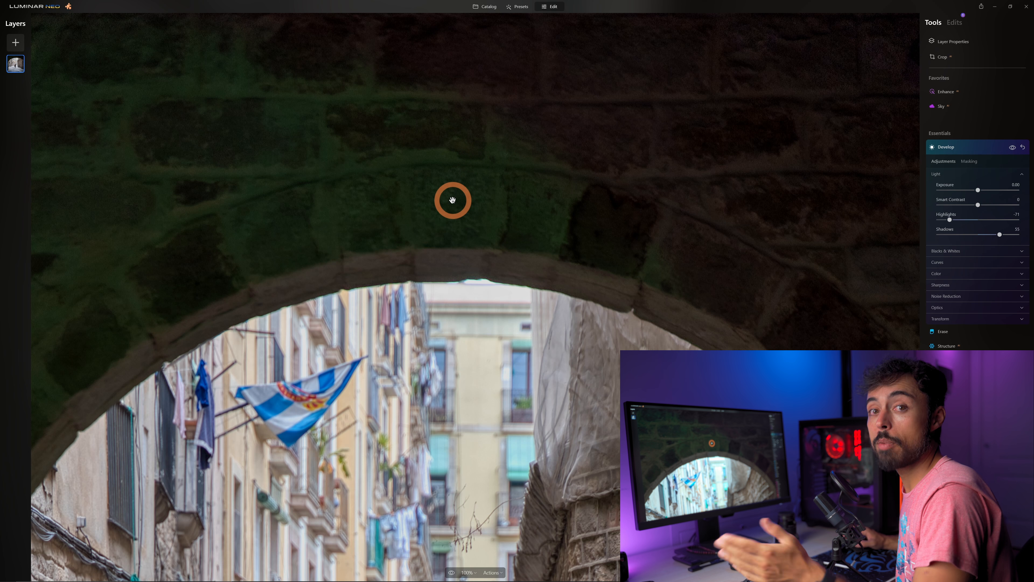
# Inspect the merged HDR photo as a whole and then the walking man up close.
pyautogui.click(453, 200)
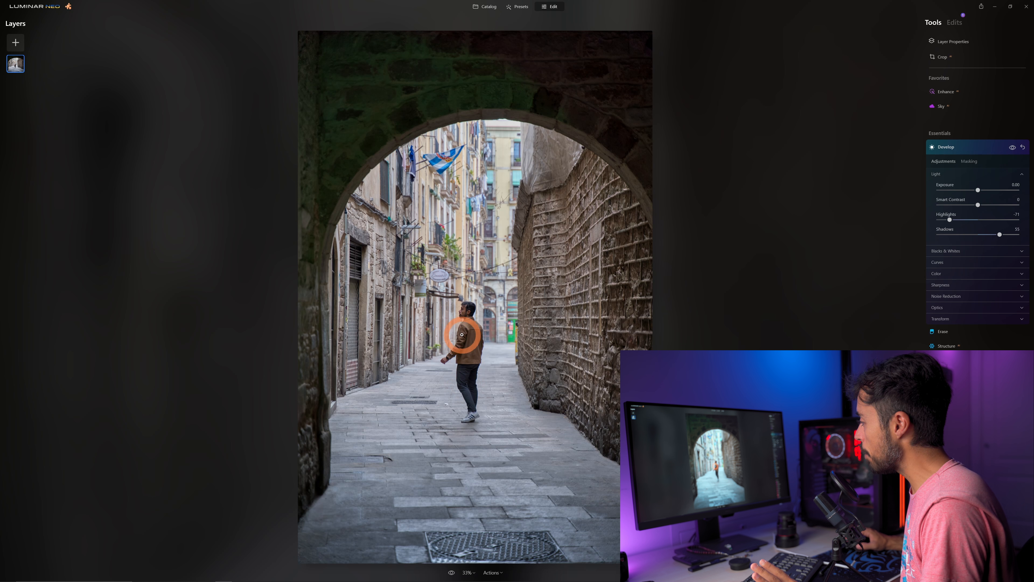
pyautogui.click(472, 340)
pyautogui.moveTo(391, 314); pyautogui.dragTo(461, 279)
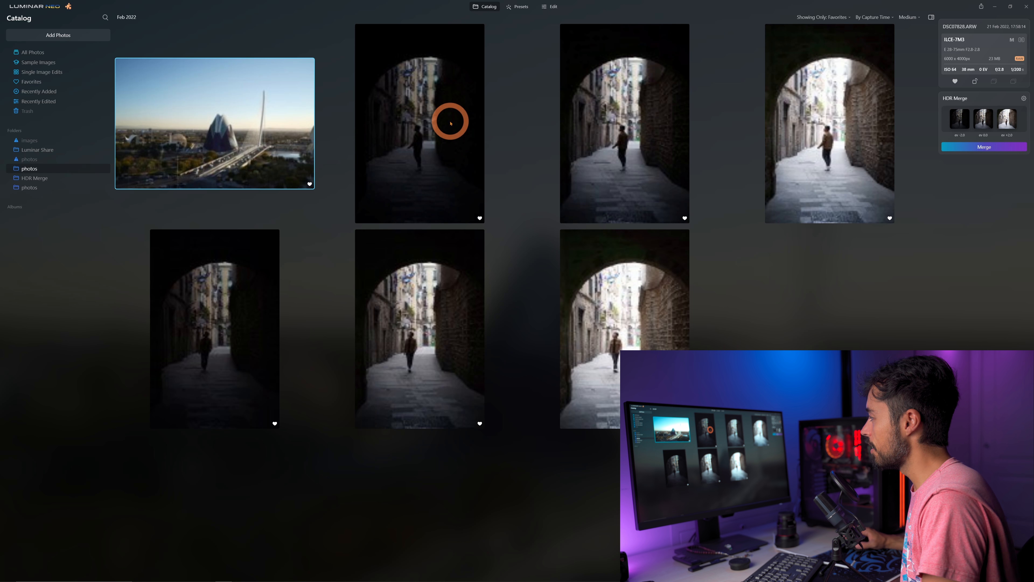
# Compare highlight and shadow detail in the first archway bracket's three source exposures, zooming to 100% on the buildings.
pyautogui.doubleClick(452, 105)
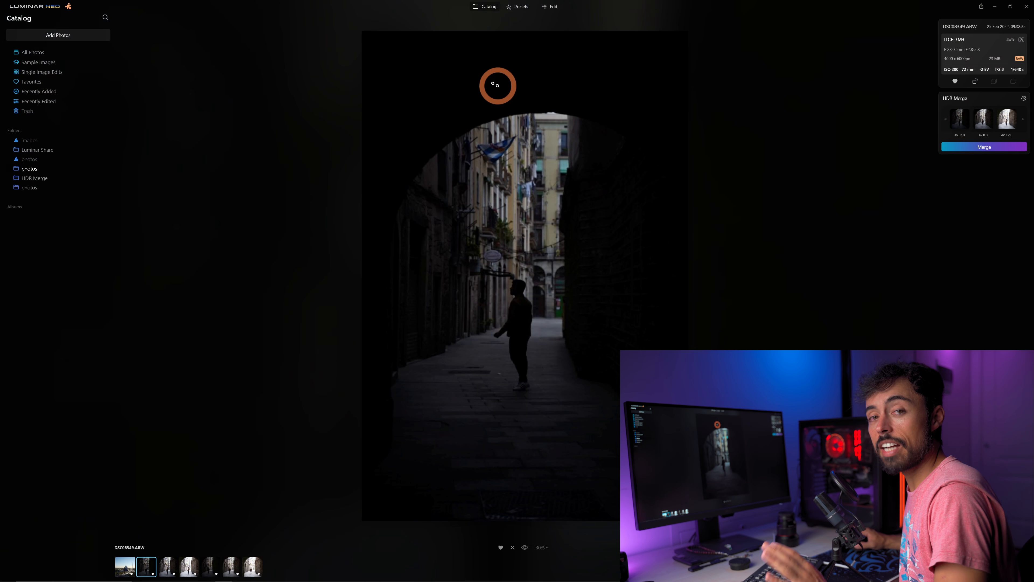
pyautogui.press('Right')
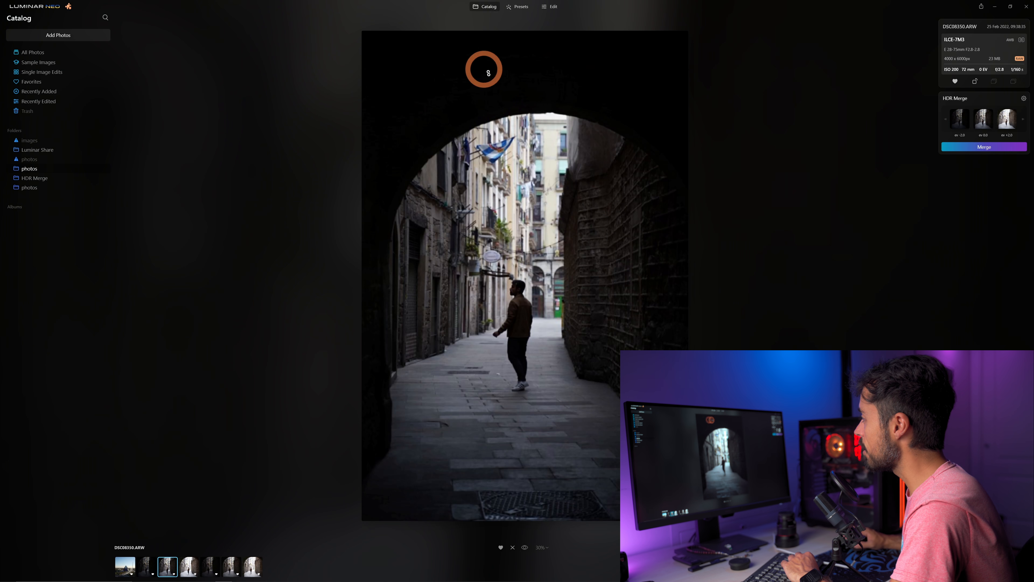
pyautogui.press('Right')
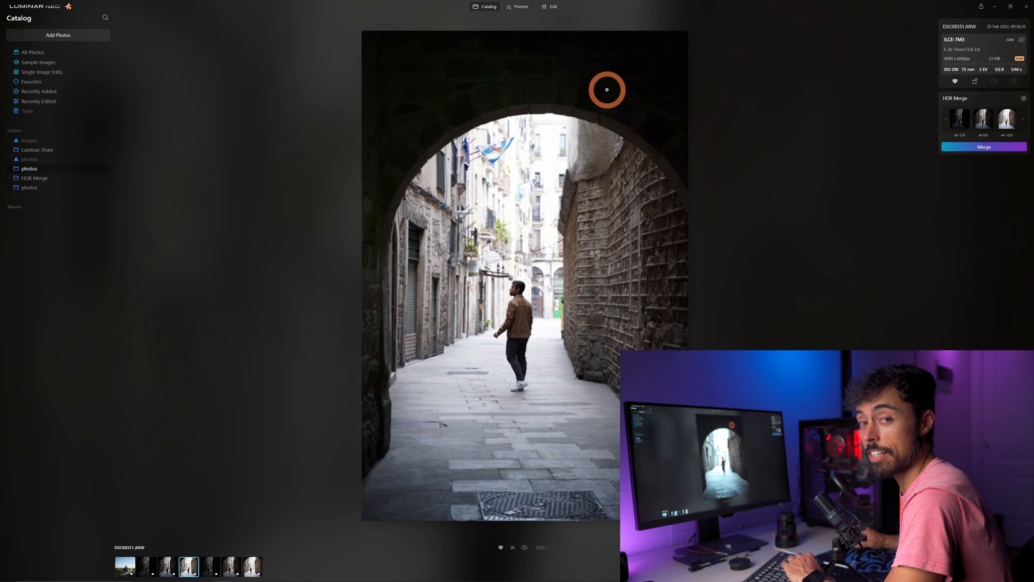
pyautogui.click(515, 160)
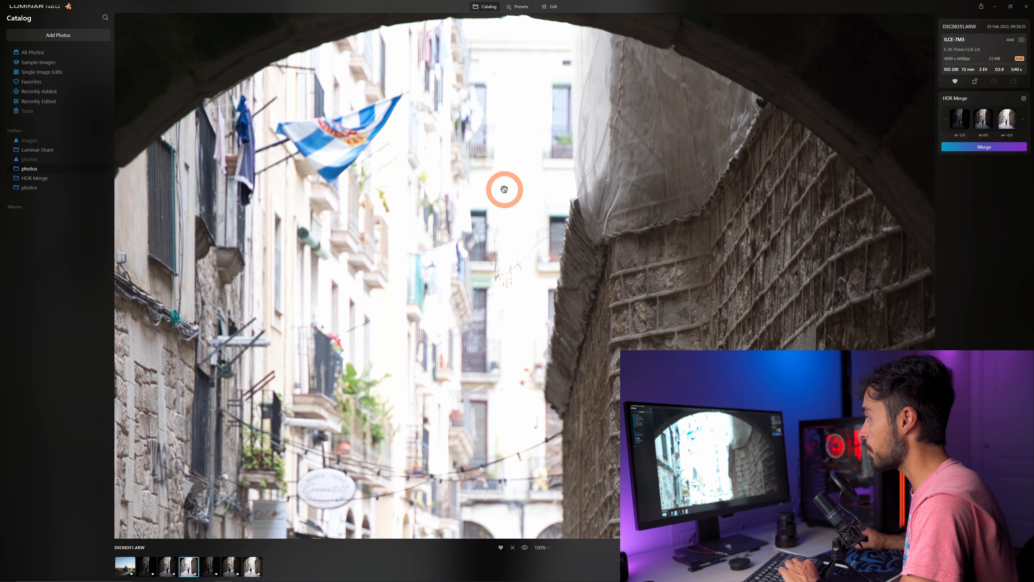
pyautogui.press('Left')
pyautogui.press('Left')
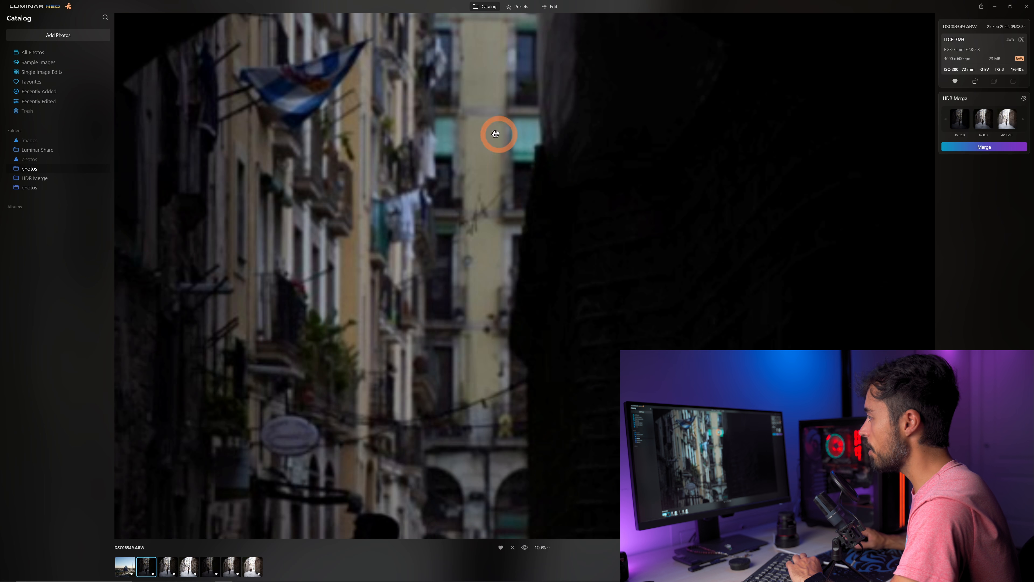
pyautogui.press('Right')
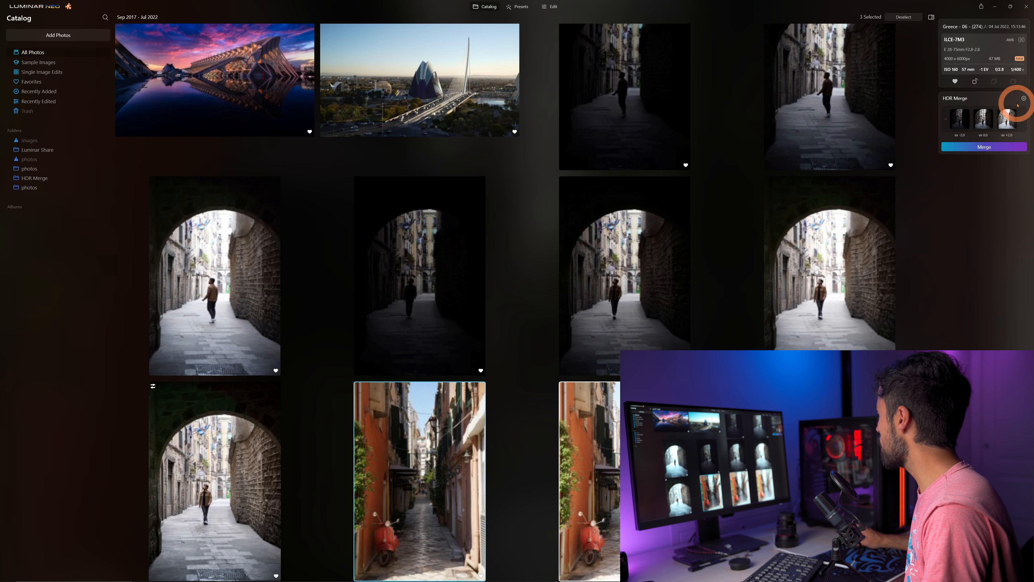
# Clear the previous images from HDR Merge and load the three bracketed exposures of the alley with the red scooter.
pyautogui.click(1024, 99)
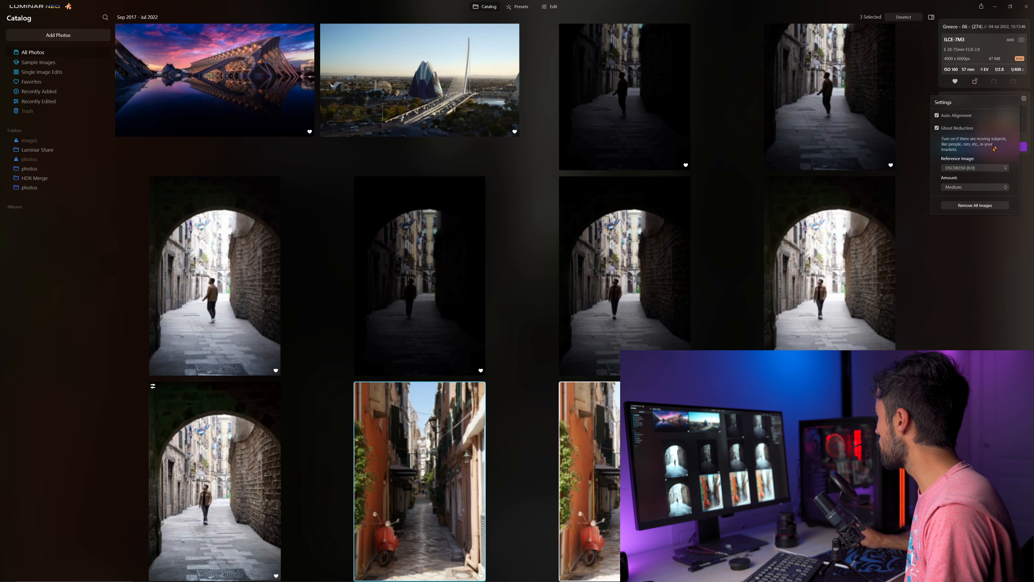
pyautogui.click(983, 206)
pyautogui.moveTo(484, 484); pyautogui.dragTo(996, 134)
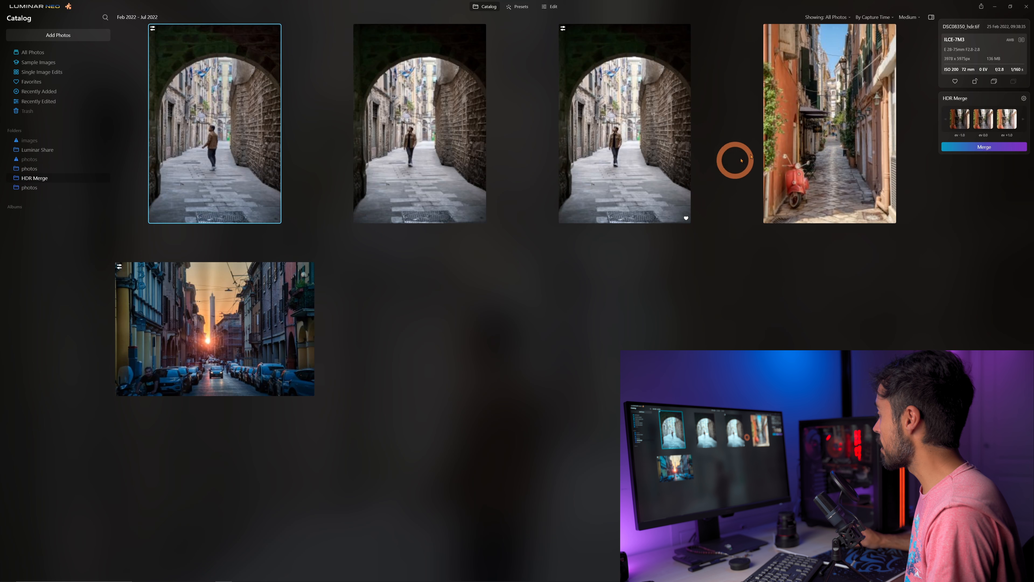
# Inspect the merged HDR alley photo at 100%, covering the awnings, the building facades and the sky.
pyautogui.doubleClick(790, 144)
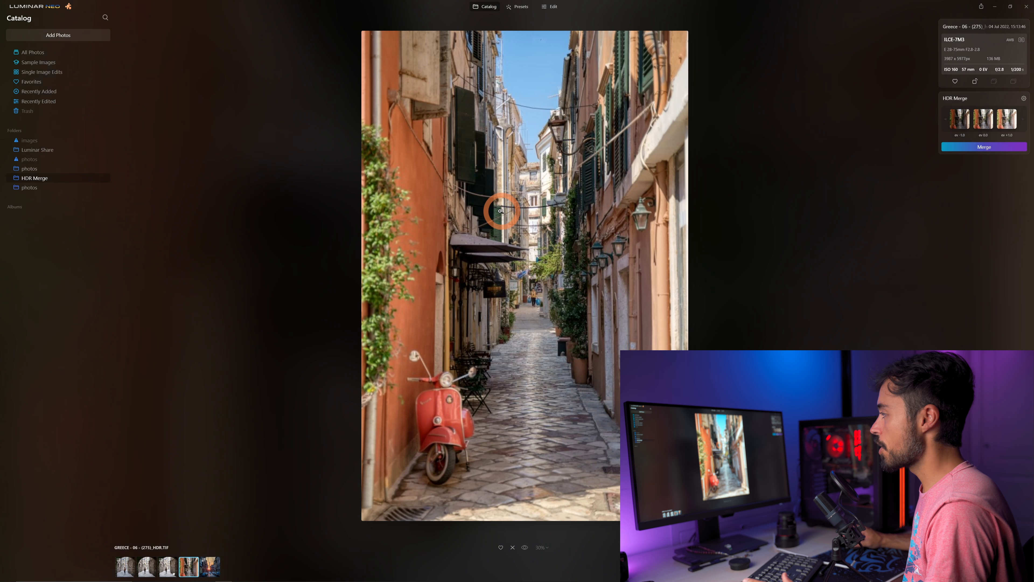
pyautogui.click(538, 230)
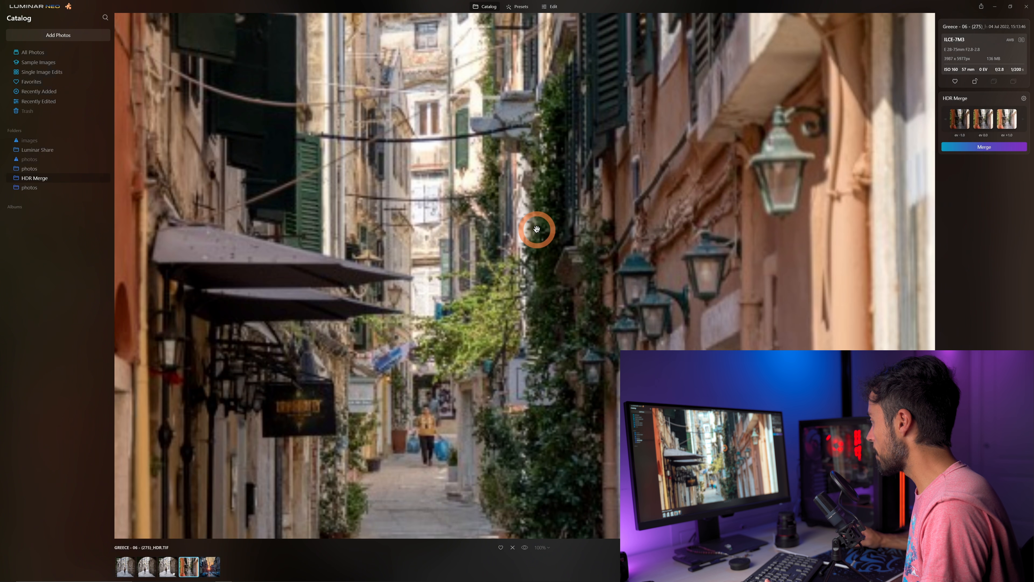
pyautogui.moveTo(589, 362); pyautogui.dragTo(588, 213)
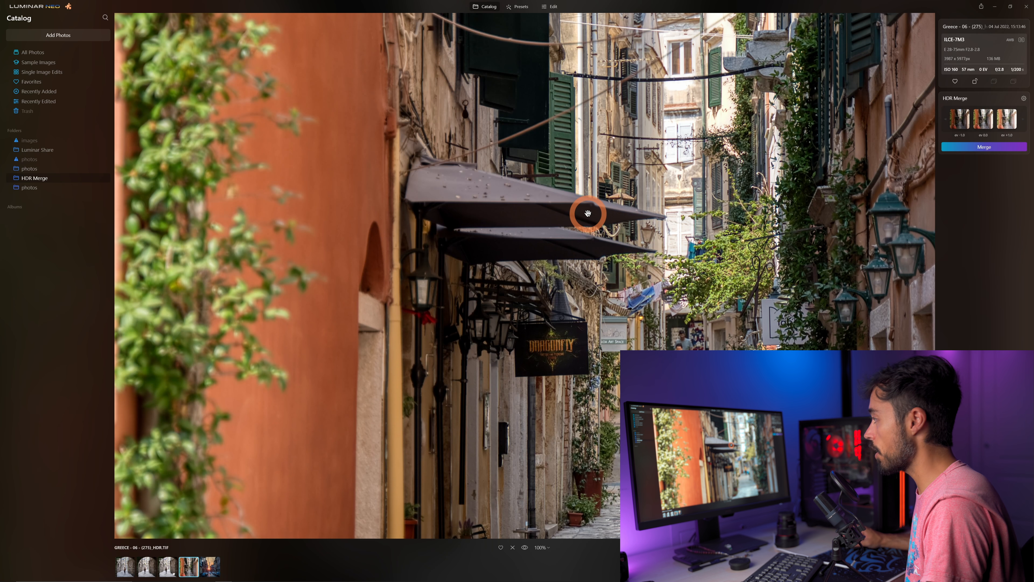
pyautogui.moveTo(603, 159); pyautogui.dragTo(561, 353)
pyautogui.moveTo(558, 201); pyautogui.dragTo(528, 351)
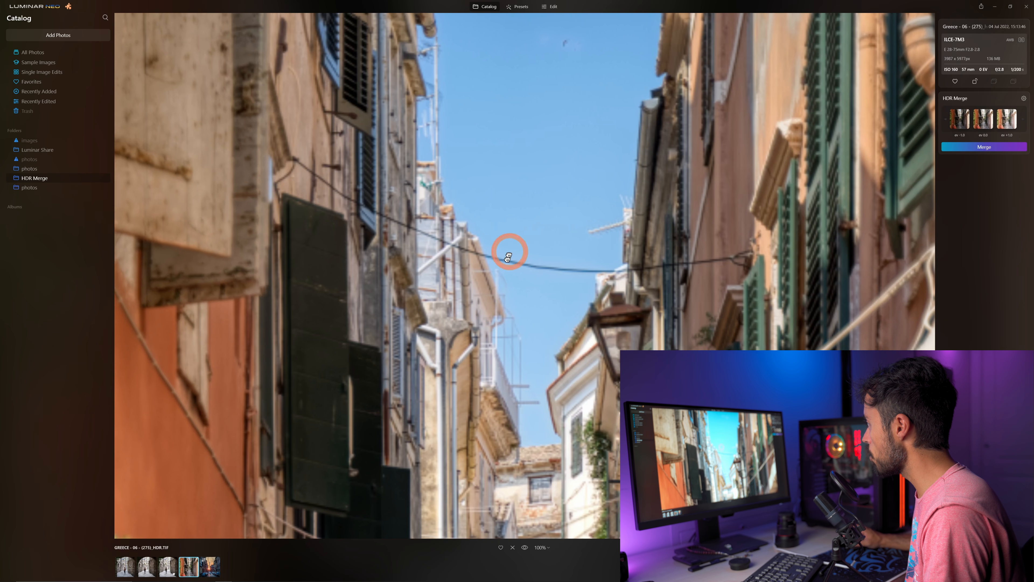
pyautogui.moveTo(512, 247); pyautogui.dragTo(504, 273)
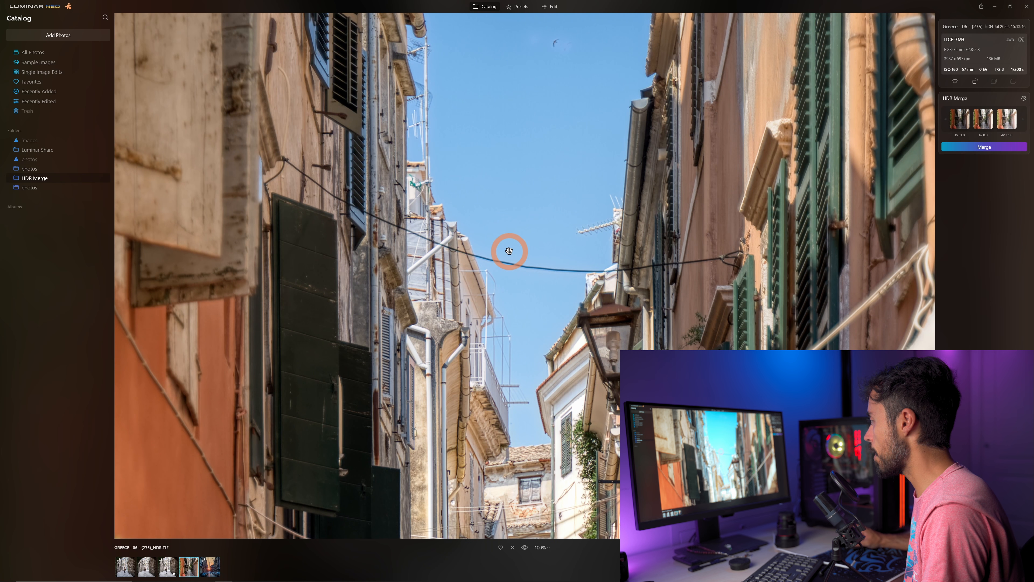
# Compare the alley's source exposures as a whole, and re-examine the HDR version's street, lanterns and sky at 100%.
pyautogui.press('Left')
pyautogui.press('Left')
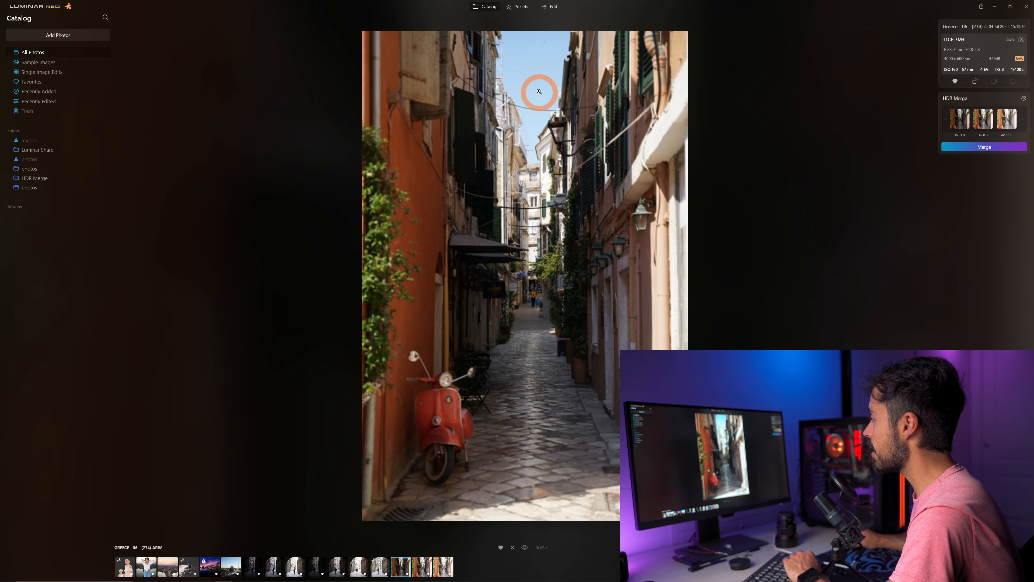
pyautogui.press('Right')
pyautogui.press('Right')
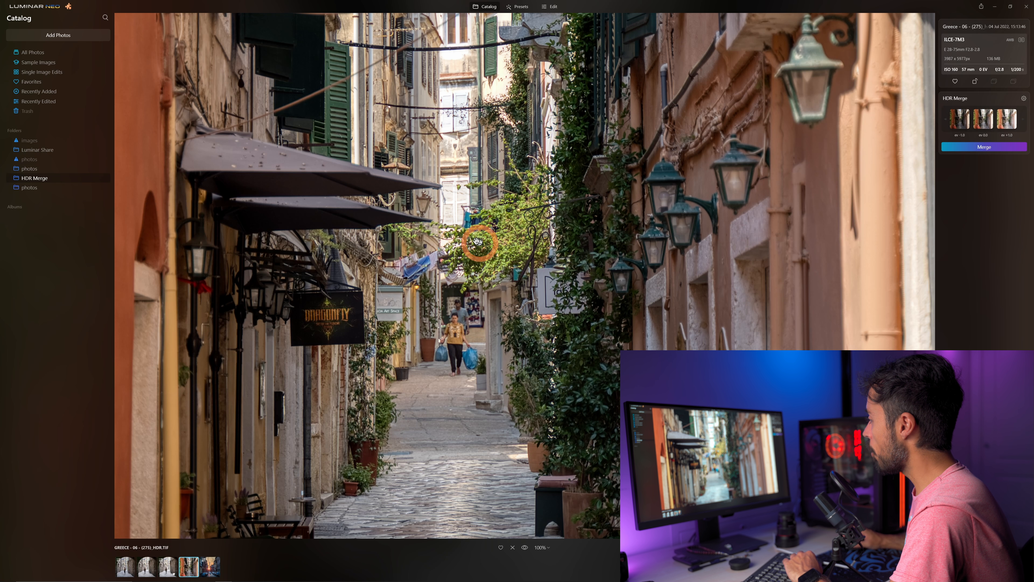
pyautogui.moveTo(559, 383); pyautogui.dragTo(585, 325)
pyautogui.moveTo(569, 255); pyautogui.dragTo(587, 373)
pyautogui.moveTo(558, 220); pyautogui.dragTo(561, 403)
pyautogui.moveTo(530, 130); pyautogui.dragTo(538, 353)
pyautogui.moveTo(487, 177); pyautogui.dragTo(475, 280)
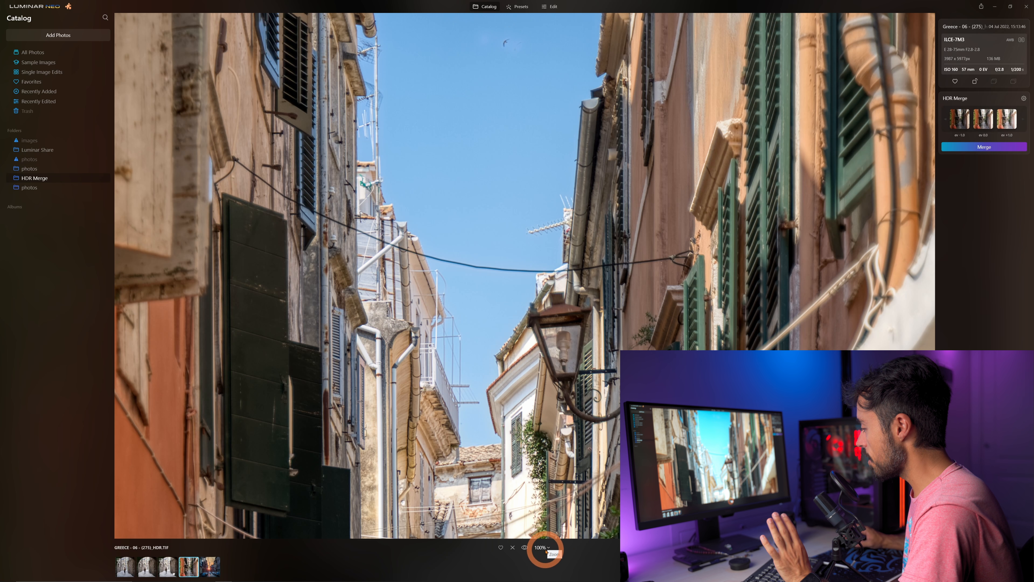
# Zoom the HDR alley photo to 300% and examine the flying bird in the sky for ghosting.
pyautogui.click(546, 548)
pyautogui.click(554, 514)
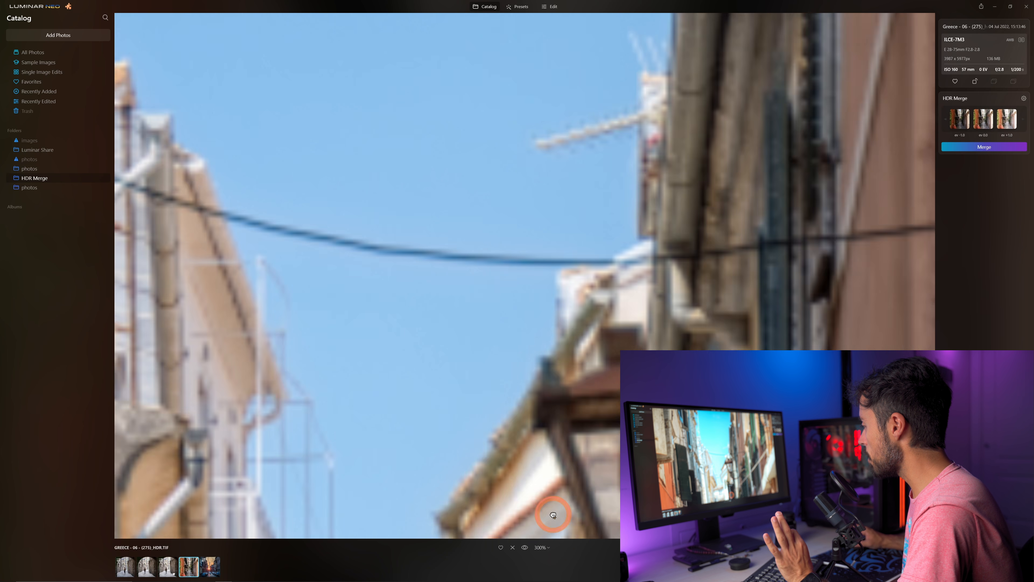
pyautogui.moveTo(459, 104); pyautogui.dragTo(506, 369)
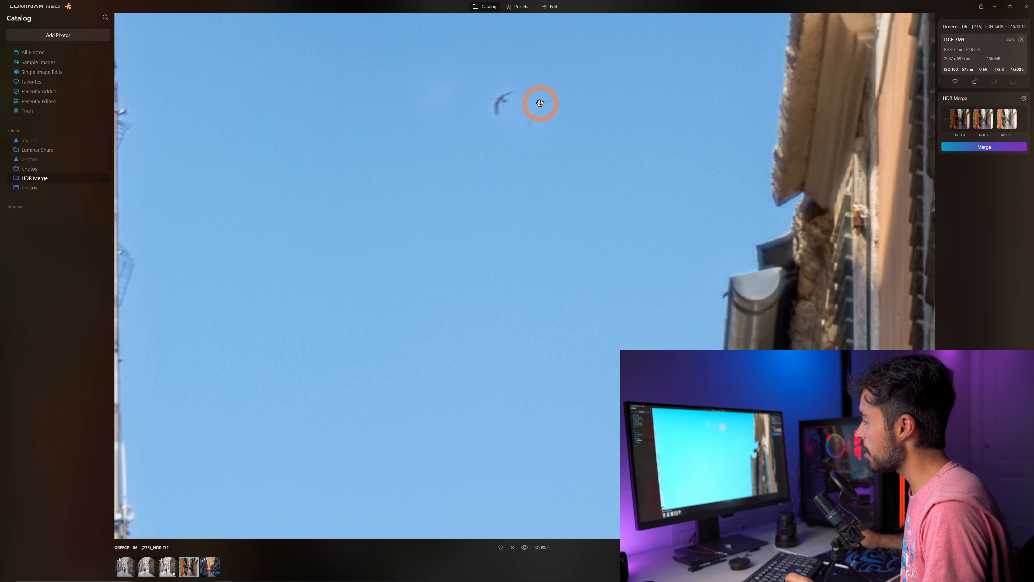
pyautogui.click(530, 117)
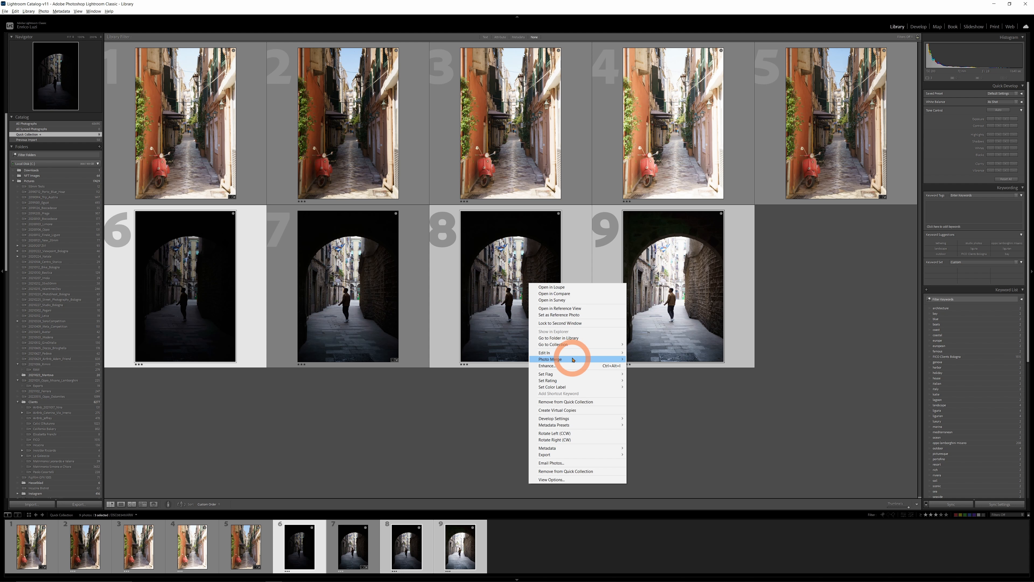
# Switch to Lightroom Classic and open an HDR merge preview of the three selected archway exposures.
pyautogui.moveTo(573, 359)
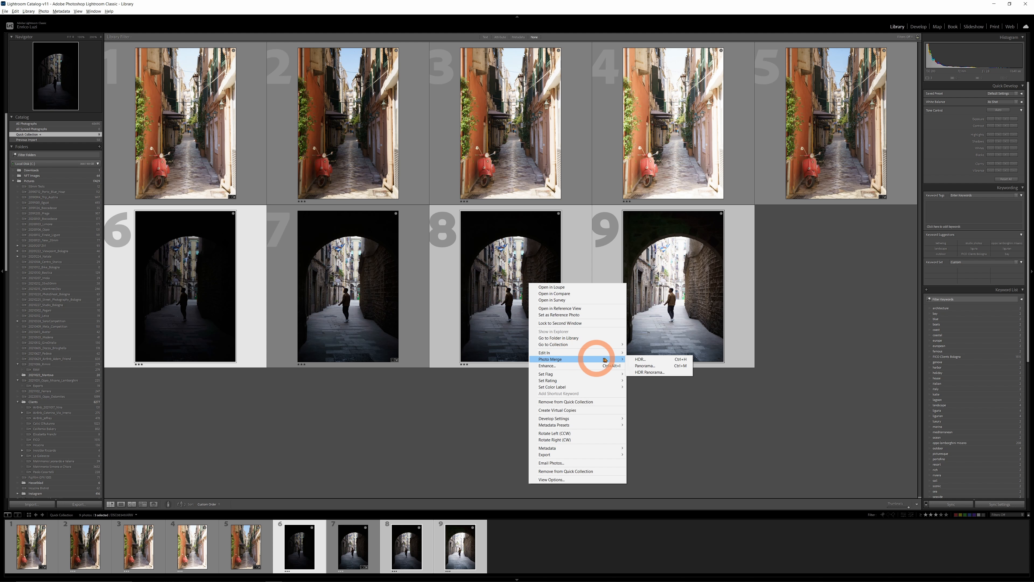
pyautogui.click(640, 360)
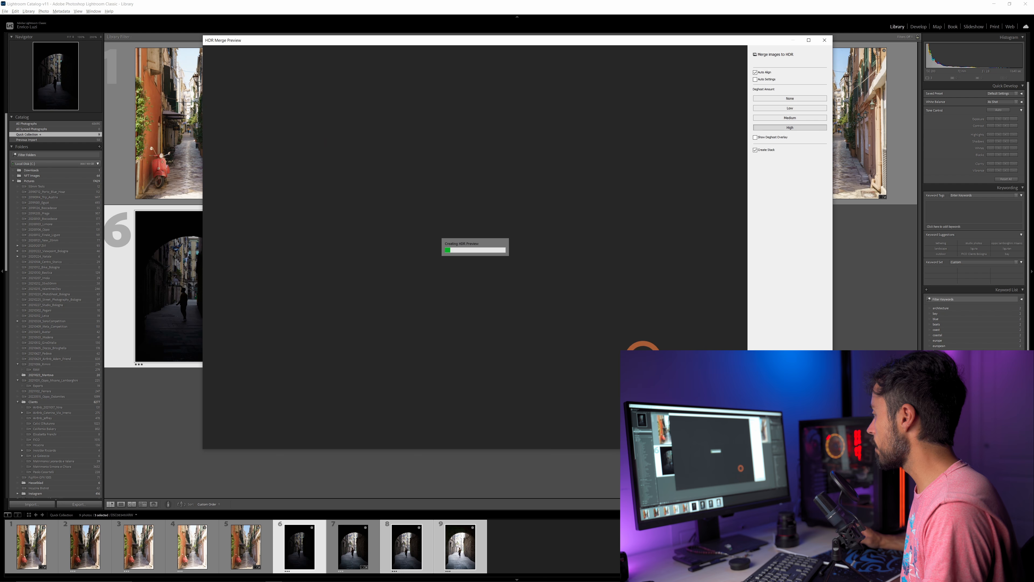
pyautogui.moveTo(571, 41); pyautogui.dragTo(513, 69)
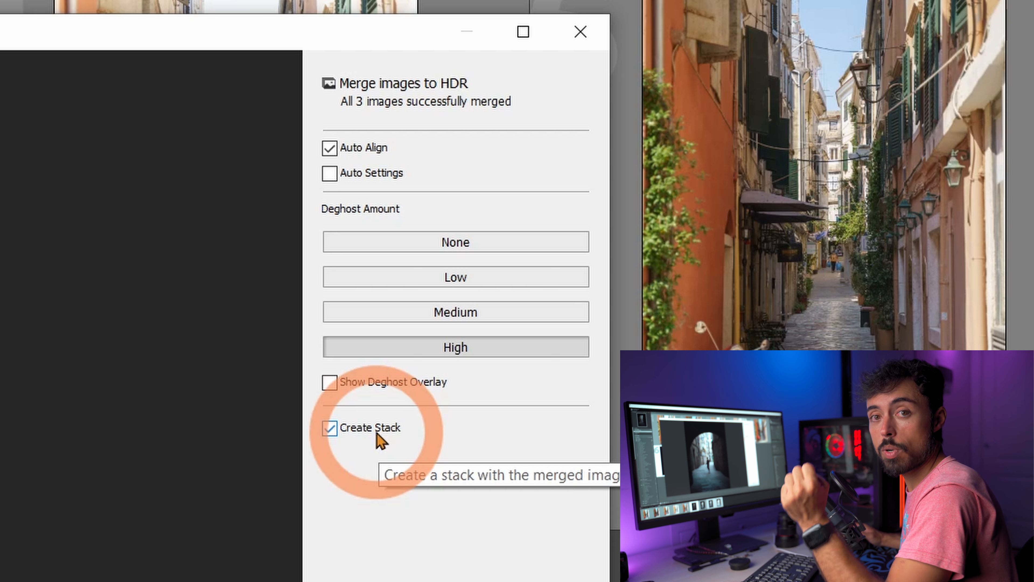
# Show the deghost overlay on the walking man, set Deghost Amount to Medium, and merge the exposures.
pyautogui.click(373, 383)
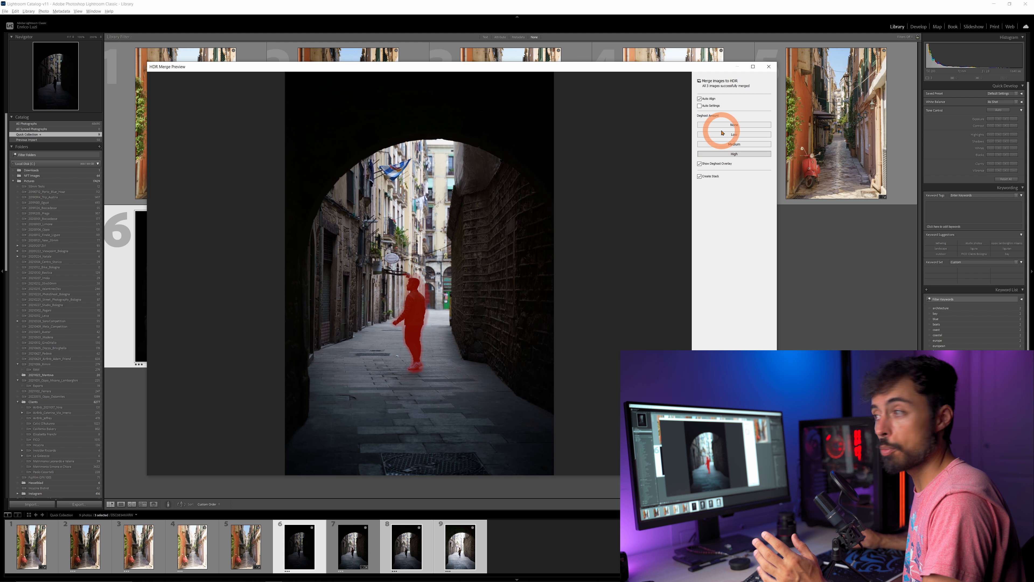
pyautogui.click(428, 315)
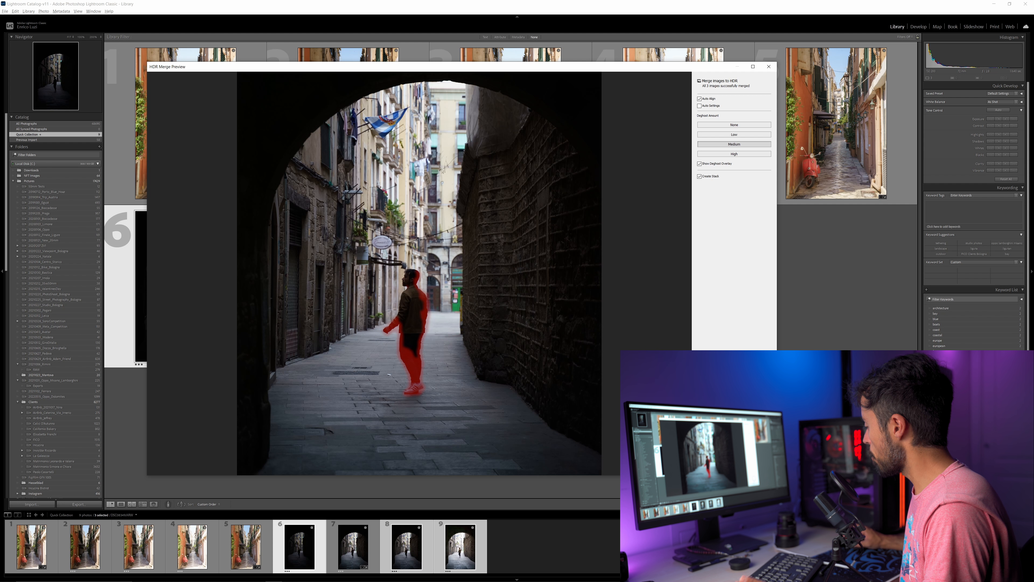
pyautogui.click(750, 466)
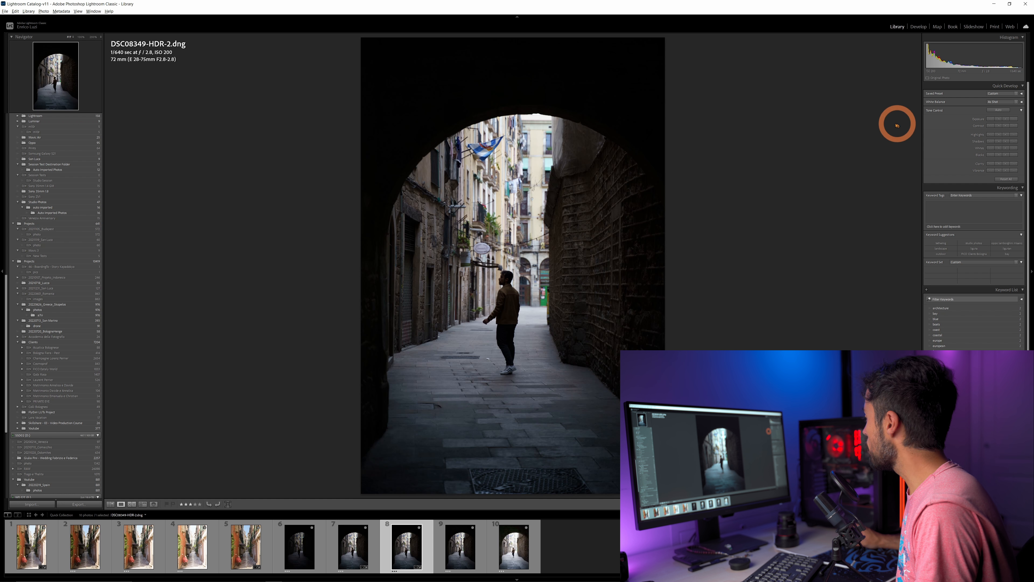
# Develop DSC08349-HDR-2.dng by raising Exposure and Shadows and lowering Highlights, checking the arch's stonework up close.
pyautogui.press('d')
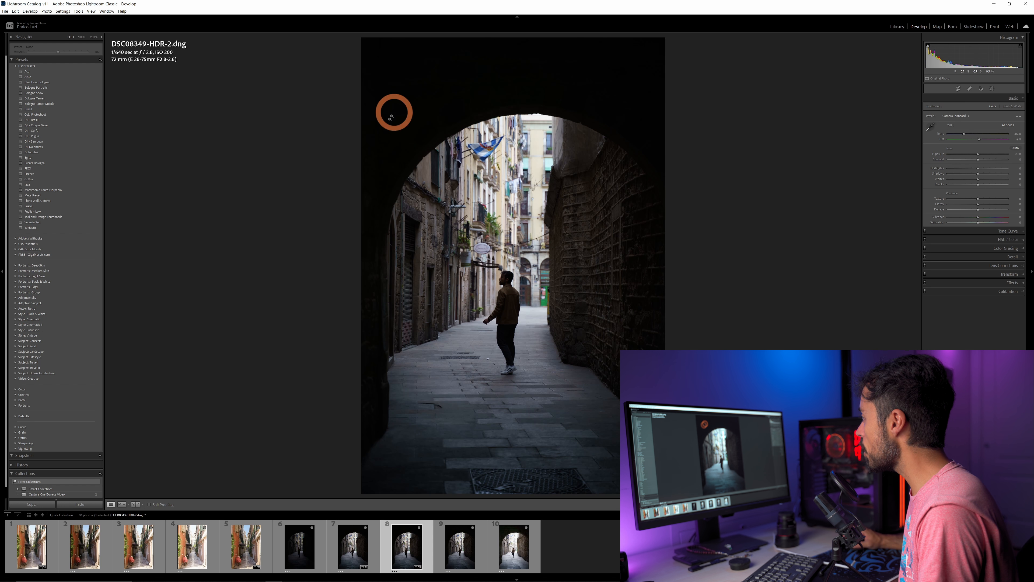
pyautogui.moveTo(978, 154); pyautogui.dragTo(1008, 175)
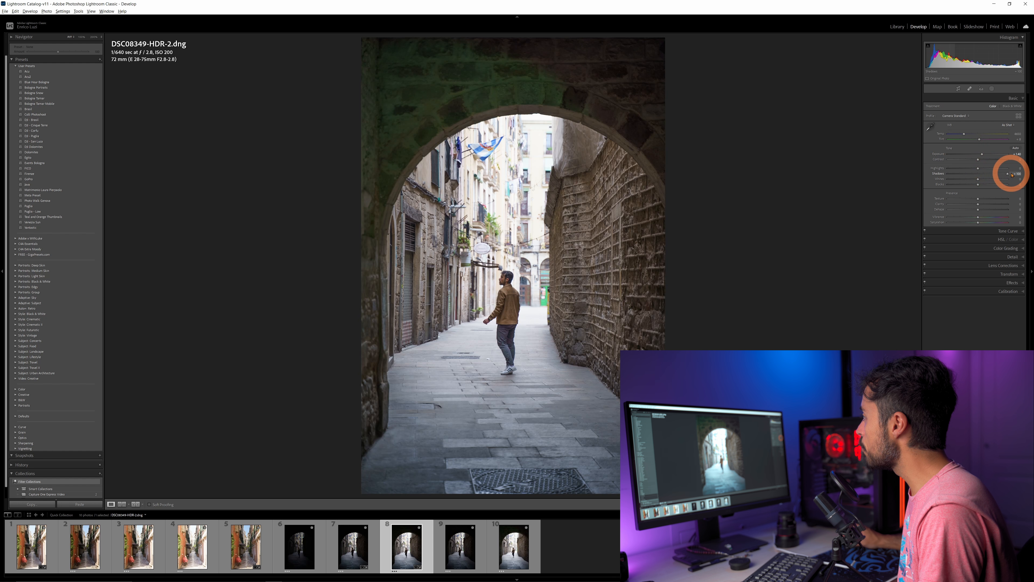
pyautogui.click(565, 88)
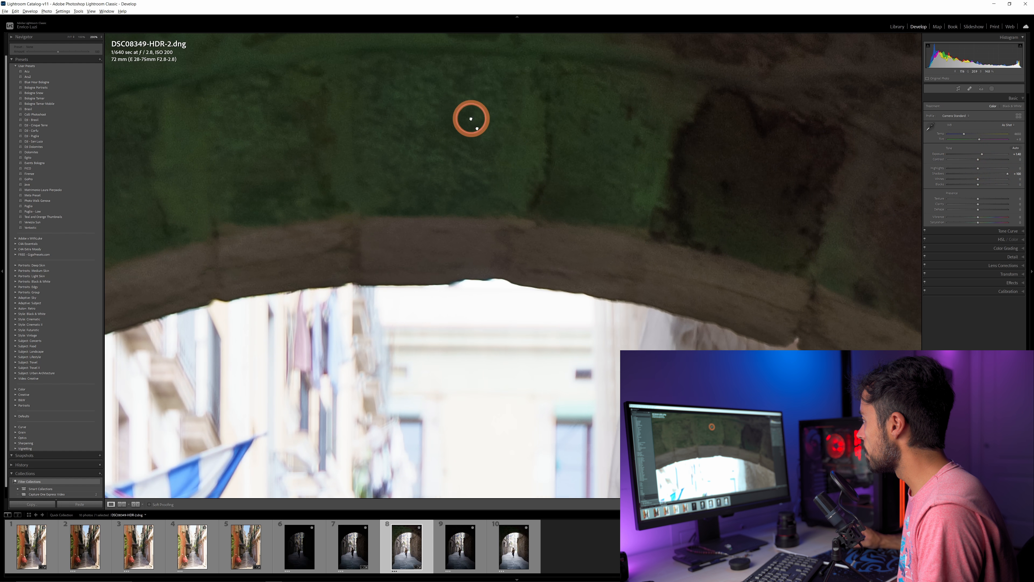
pyautogui.moveTo(471, 115); pyautogui.dragTo(507, 160)
pyautogui.click(494, 146)
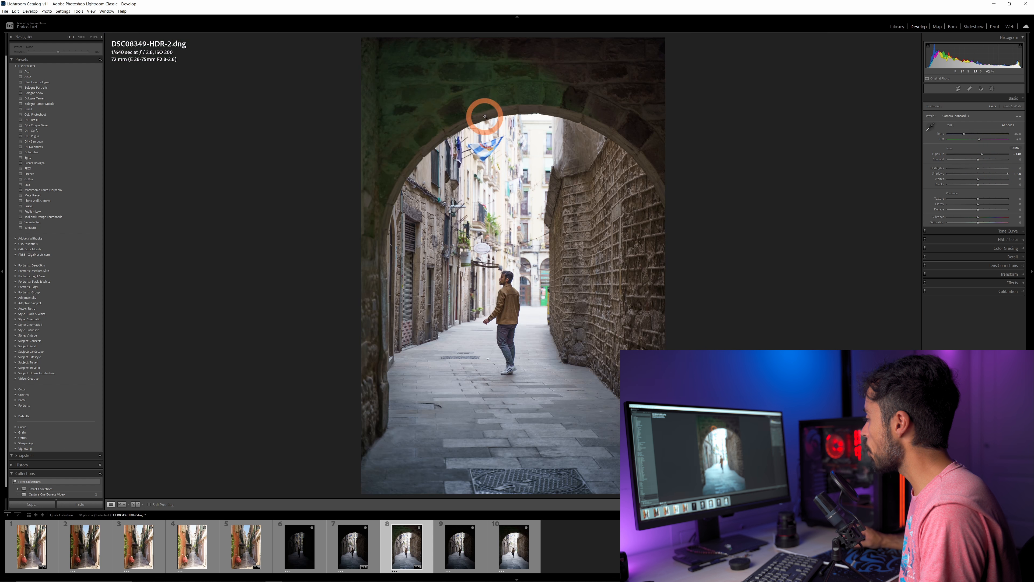
pyautogui.moveTo(979, 171)
pyautogui.mouseDown()
pyautogui.moveTo(957, 167)
pyautogui.moveTo(968, 167)
pyautogui.mouseUp()
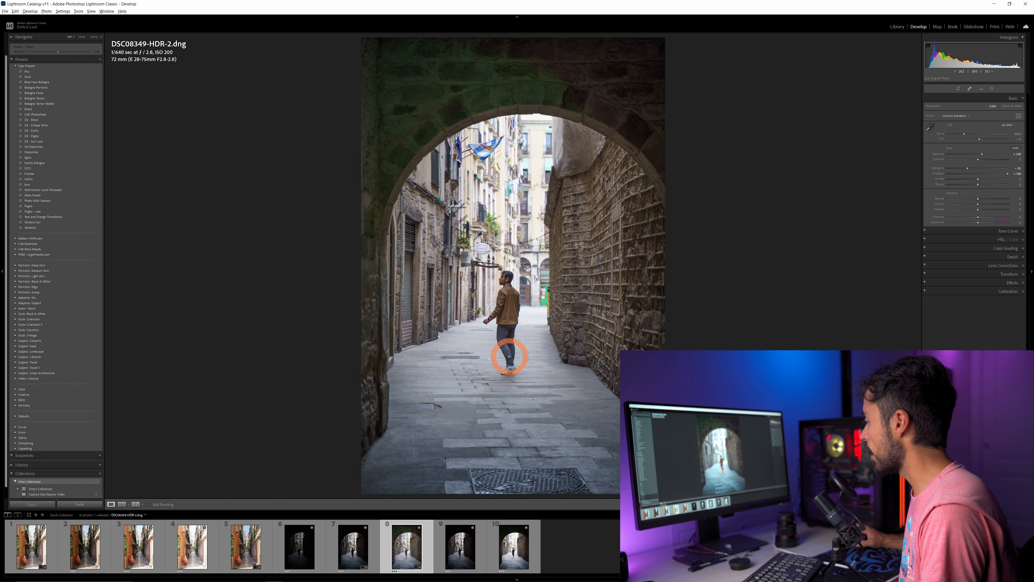
# Inspect the developed DSC08349-HDR-2.dng up close, from the arch to the walking man.
pyautogui.click(537, 81)
pyautogui.moveTo(537, 81); pyautogui.dragTo(534, 248)
pyautogui.moveTo(512, 186); pyautogui.dragTo(603, 238)
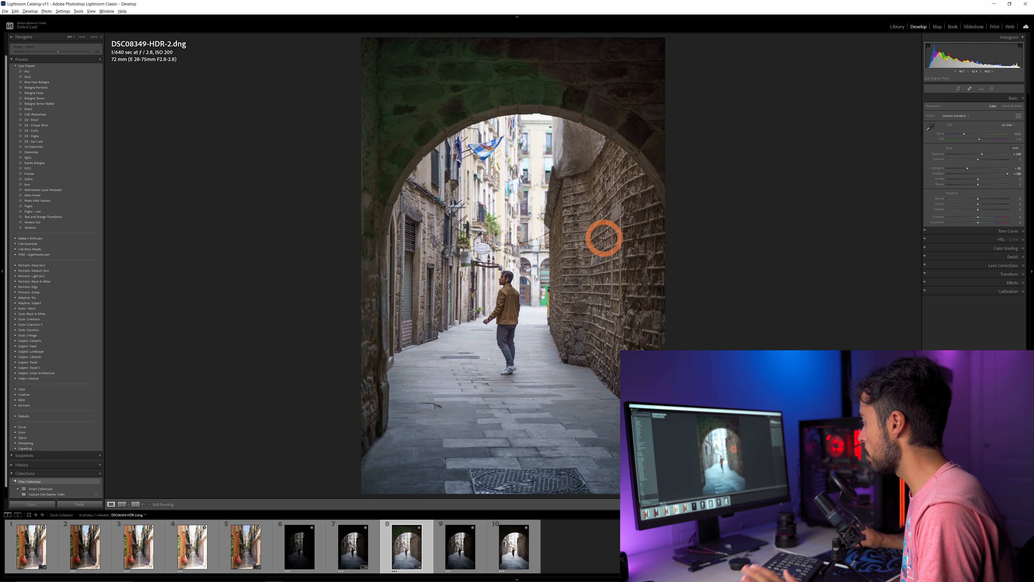
pyautogui.click(505, 360)
pyautogui.moveTo(528, 177); pyautogui.dragTo(516, 278)
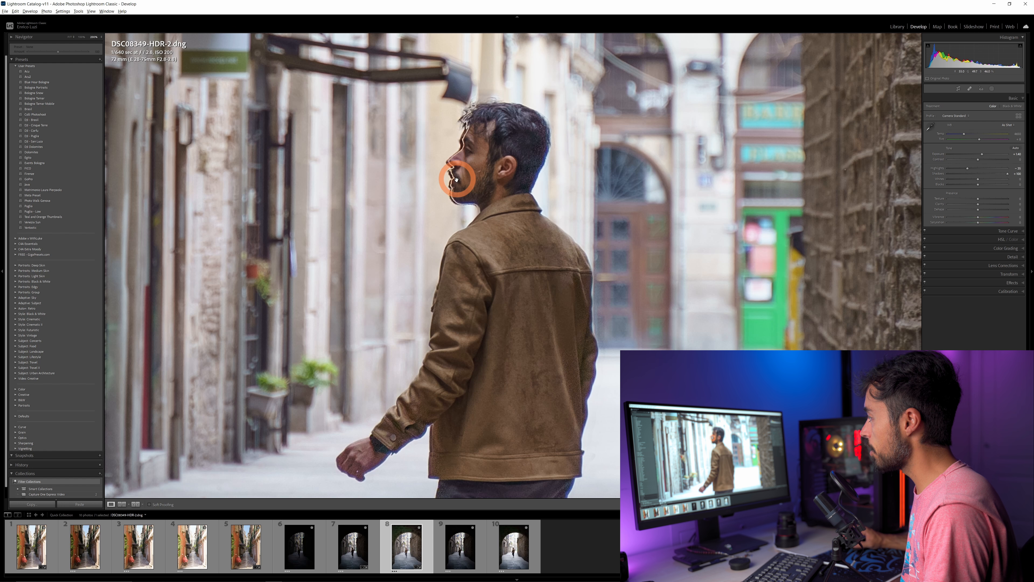
# Open DSC08349-HDR-3.dng from the library grid and examine the walking man up close.
pyautogui.press('g')
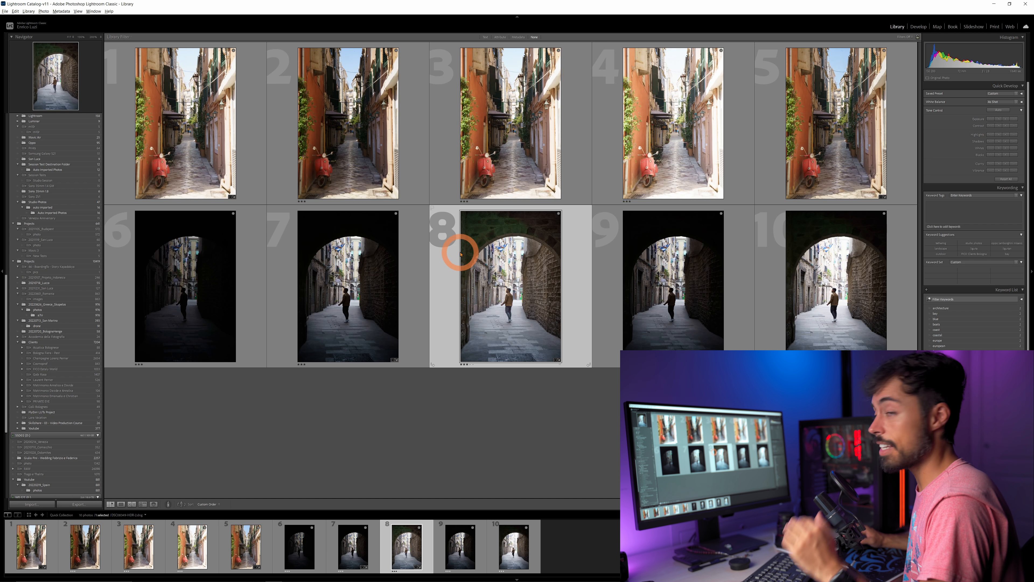
pyautogui.click(656, 276)
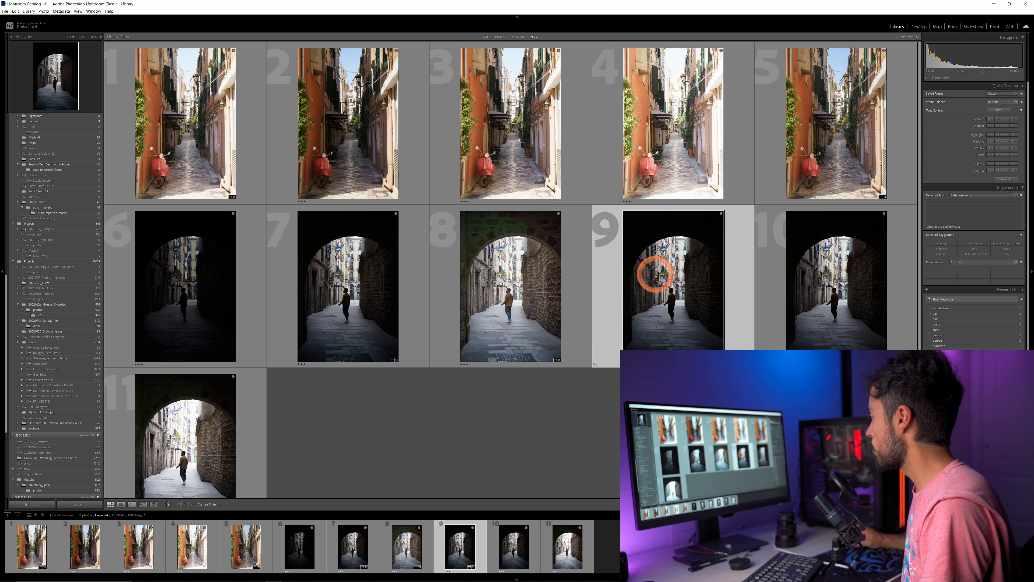
pyautogui.doubleClick(655, 275)
pyautogui.moveTo(507, 288); pyautogui.dragTo(495, 198)
pyautogui.moveTo(460, 283); pyautogui.dragTo(531, 256)
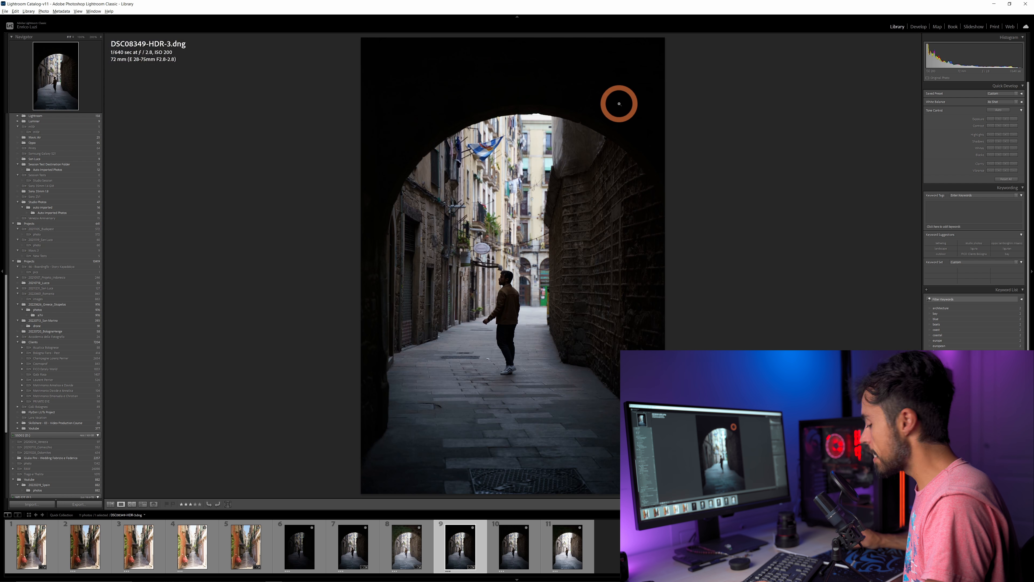
# Develop DSC08349-HDR-3.dng by raising Shadows and Exposure and lowering Highlights.
pyautogui.press('d')
pyautogui.moveTo(979, 168); pyautogui.dragTo(1011, 174)
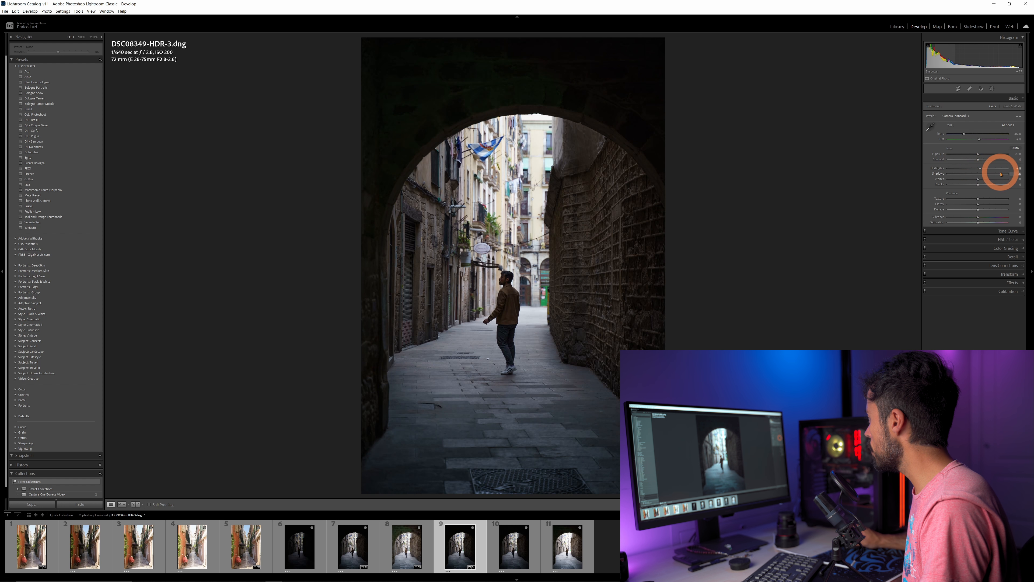
pyautogui.moveTo(979, 155); pyautogui.dragTo(985, 156)
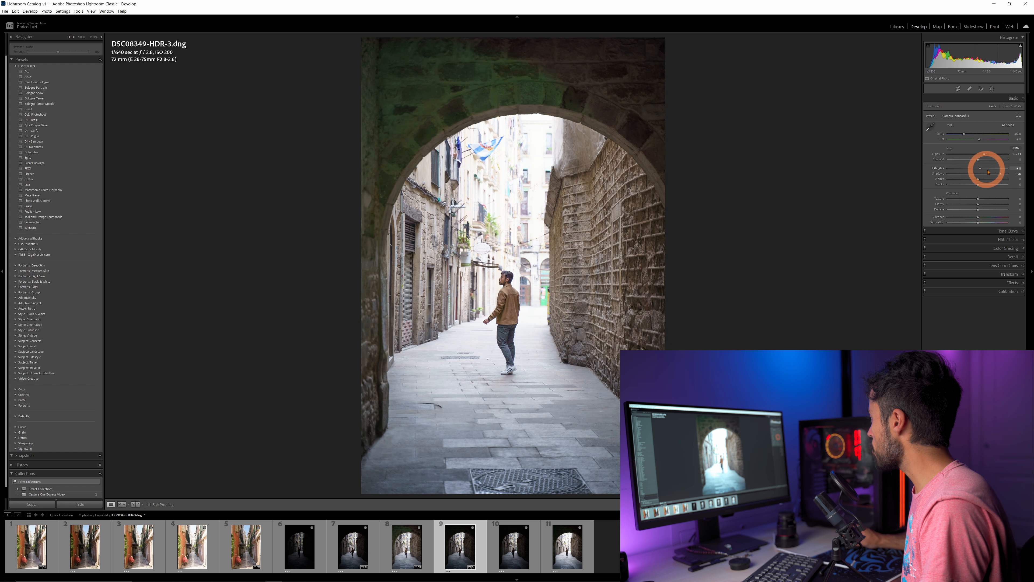
pyautogui.moveTo(979, 170); pyautogui.dragTo(960, 166)
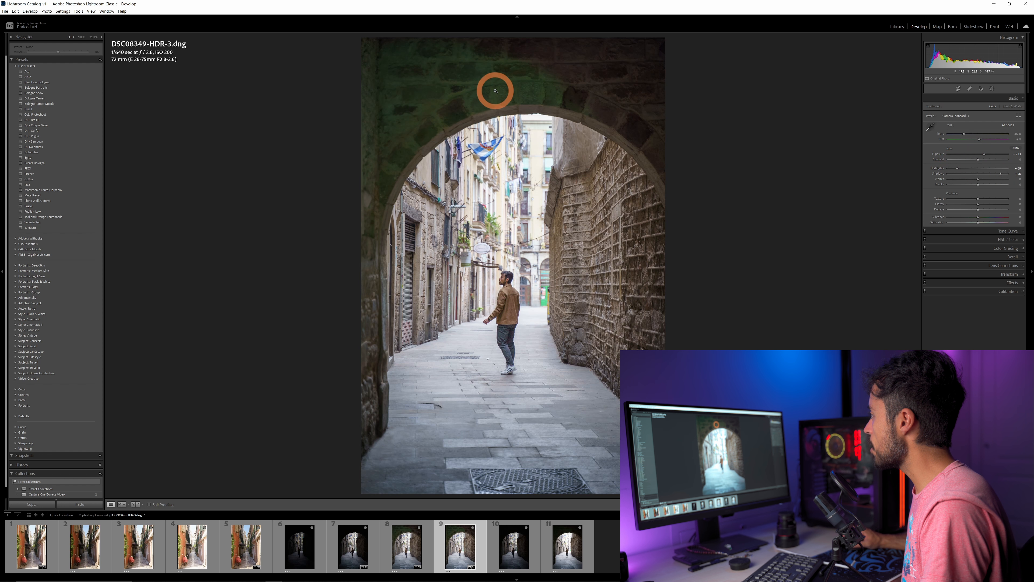
# Arrange Lightroom Classic and Luminar Neo side by side, with DSC08349-HDR-3.dng next to DSC08350_HDR.tif.
pyautogui.press('super+Right')
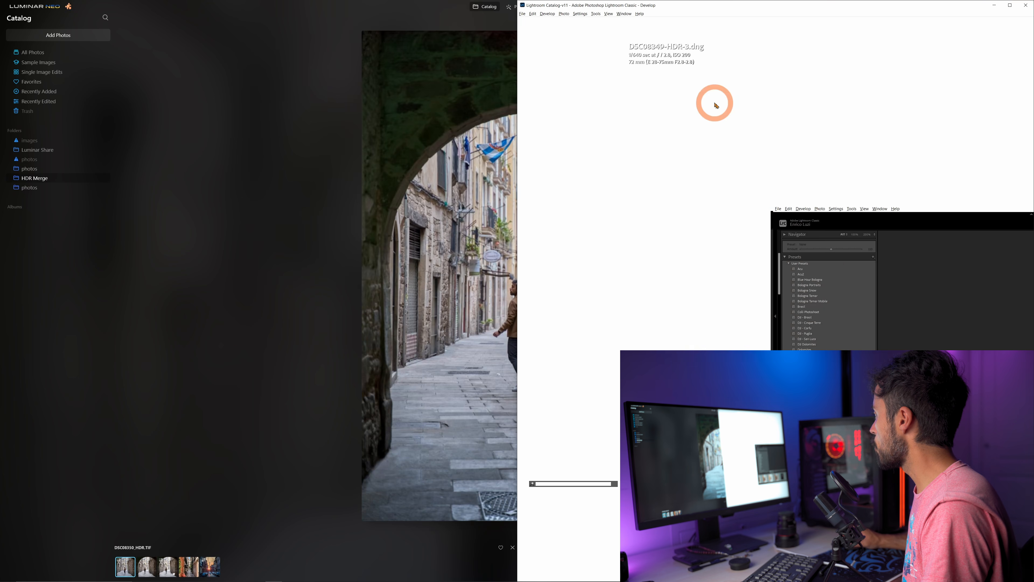
pyautogui.click(326, 118)
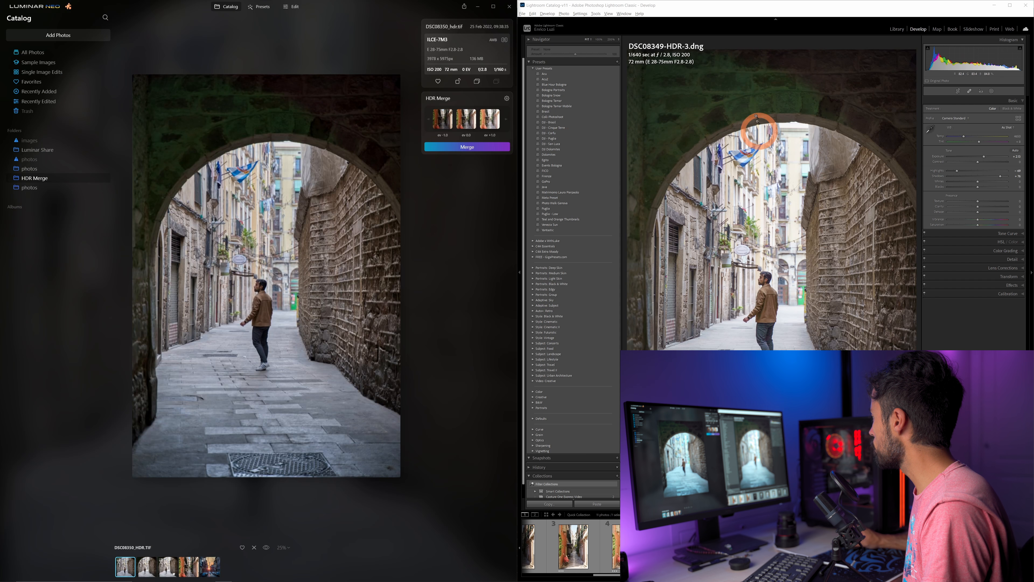
# Compare the green stonework above the arch up close in the Lightroom Classic and Luminar Neo merges, matching magnification and framing.
pyautogui.moveTo(776, 93); pyautogui.dragTo(739, 136)
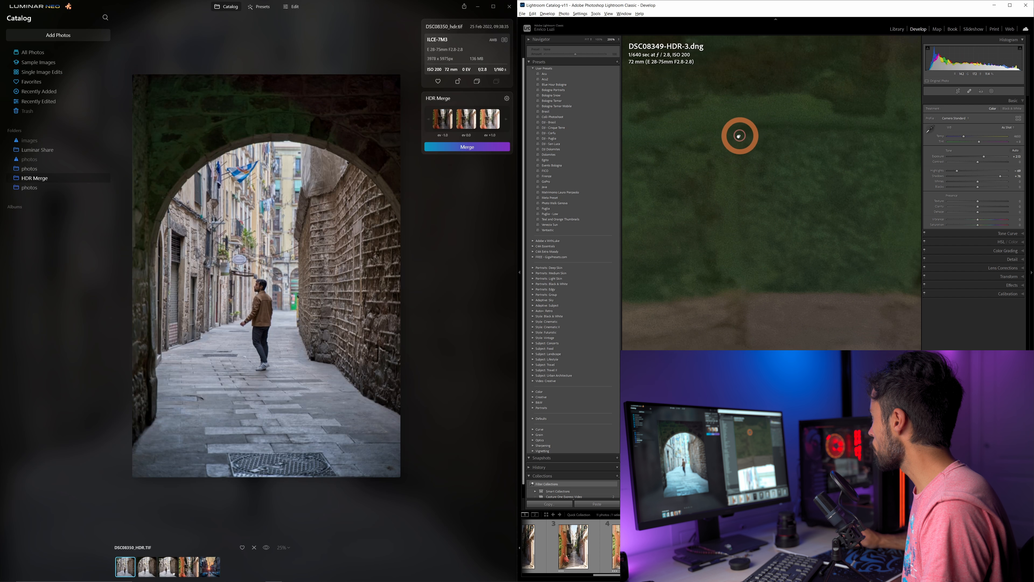
pyautogui.click(271, 97)
pyautogui.moveTo(291, 100); pyautogui.dragTo(279, 210)
pyautogui.scroll(2, 281, 211)
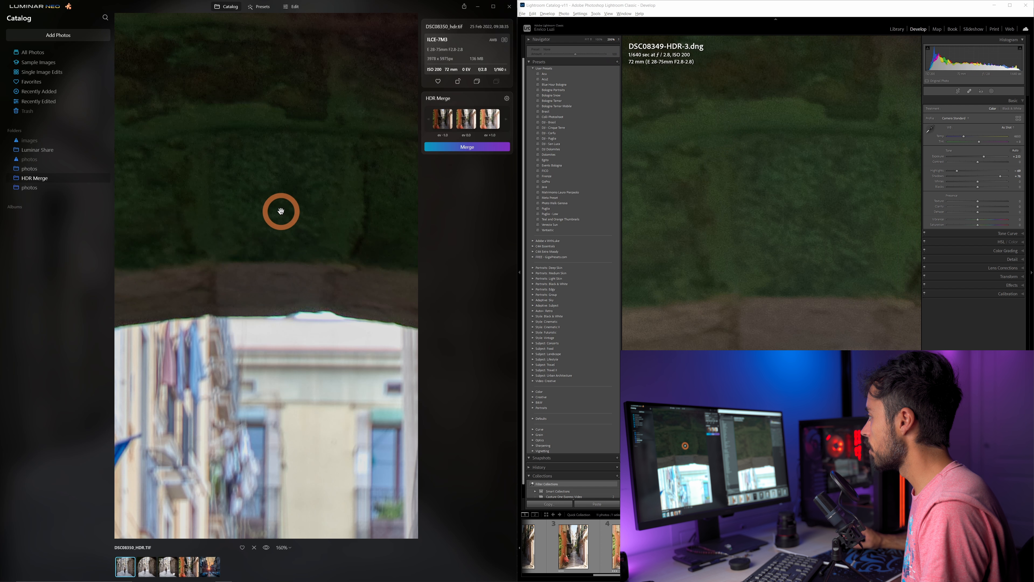
pyautogui.scroll(3, 270, 247)
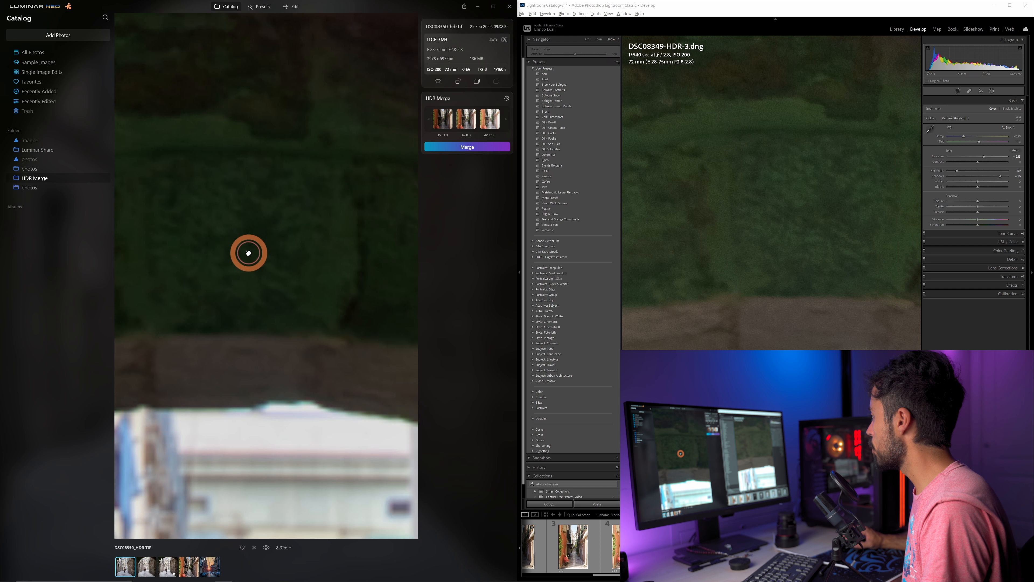
pyautogui.moveTo(248, 253); pyautogui.dragTo(254, 238)
pyautogui.moveTo(810, 212); pyautogui.dragTo(741, 205)
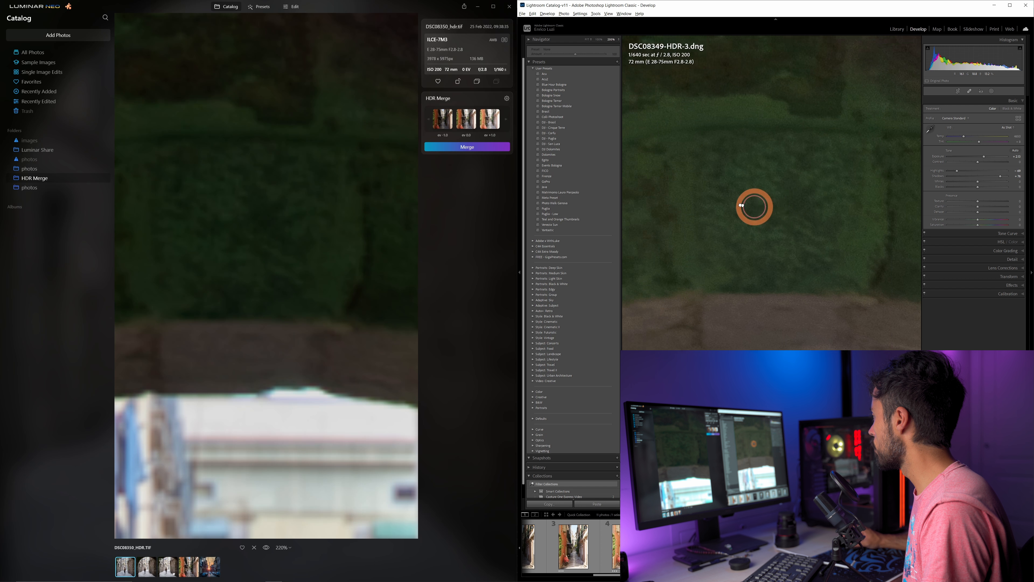
# Compare both merges with Luminar Neo's archway photo open for editing, and set its Develop Exposure to 0.23.
pyautogui.click(512, 266)
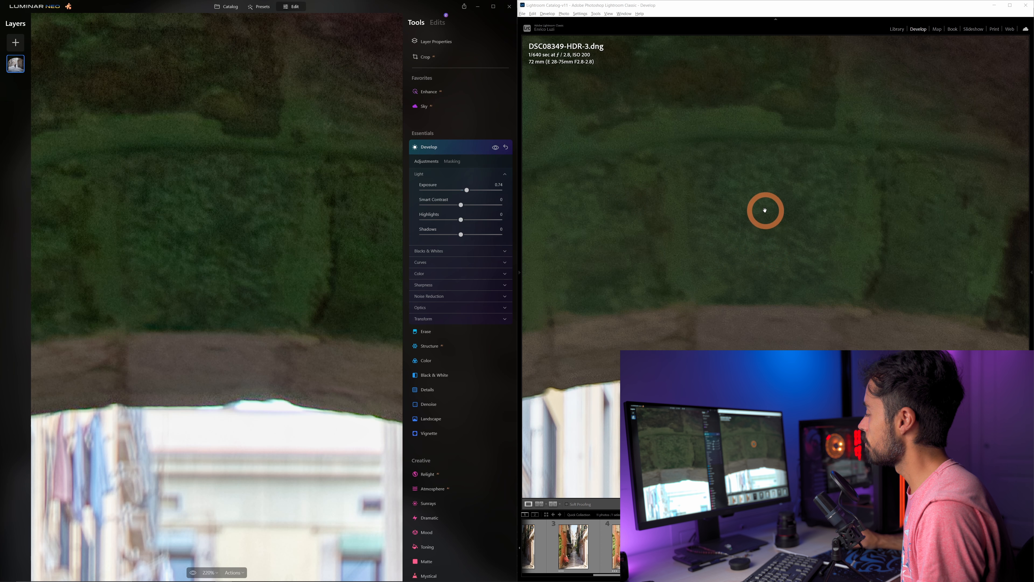
pyautogui.moveTo(768, 210); pyautogui.dragTo(770, 228)
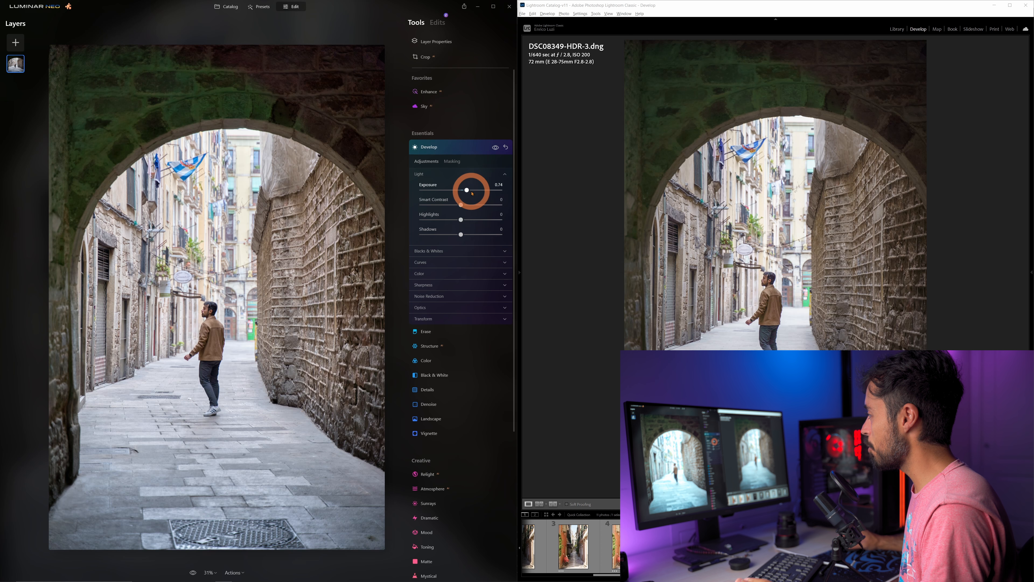
pyautogui.moveTo(465, 190); pyautogui.dragTo(463, 190)
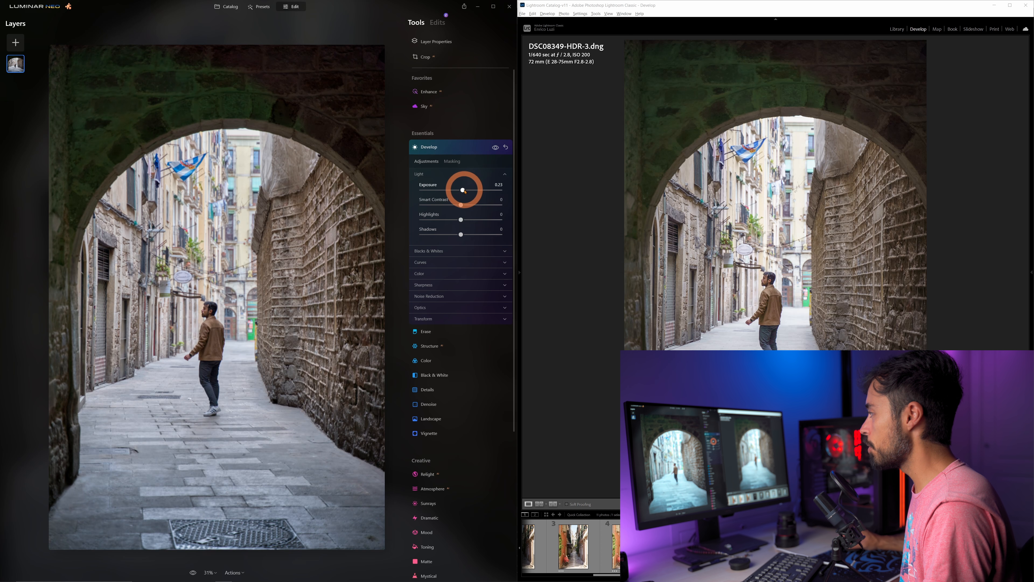